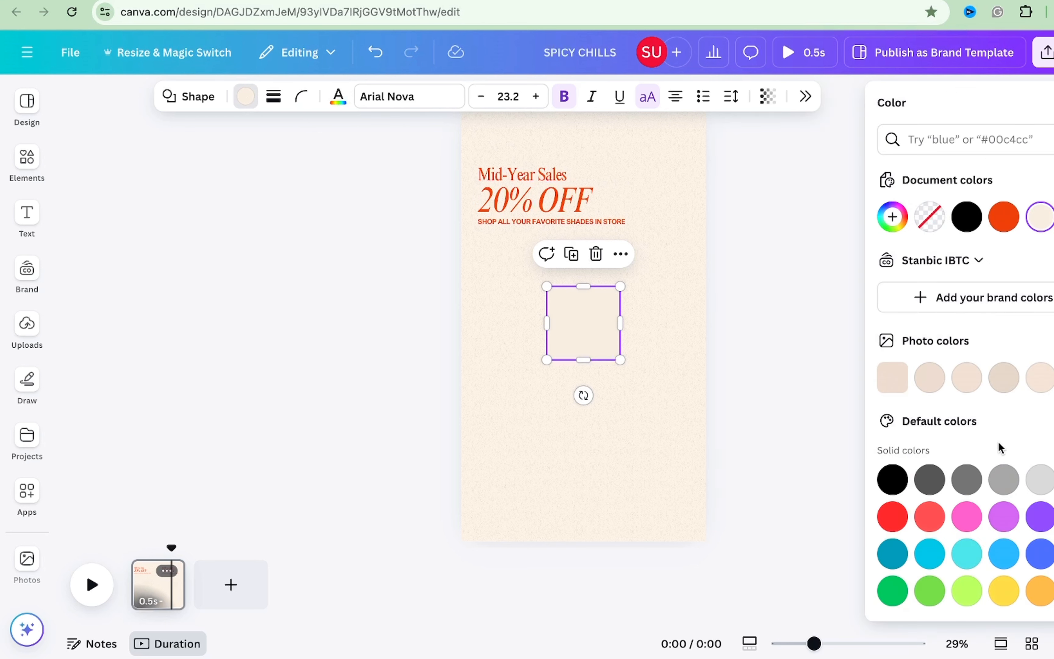
Step: Recolour the square to the document's red-orange and place it in the page's lower-left corner, resized to about 361 × 389
click(1004, 217)
click(581, 329)
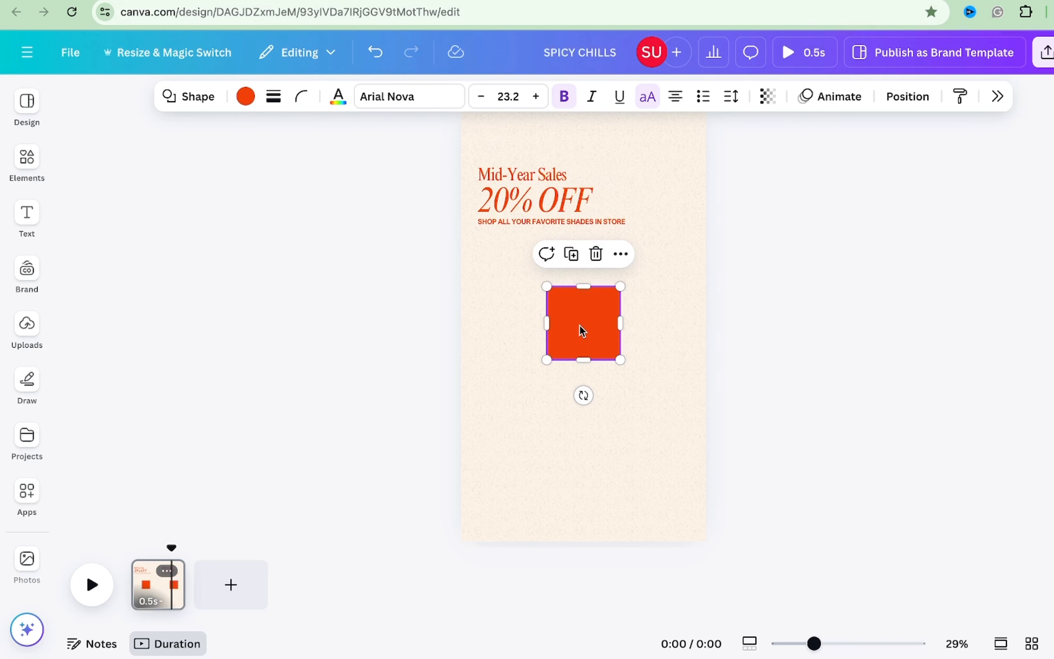
drag(581, 329, 492, 429)
drag(535, 464, 597, 484)
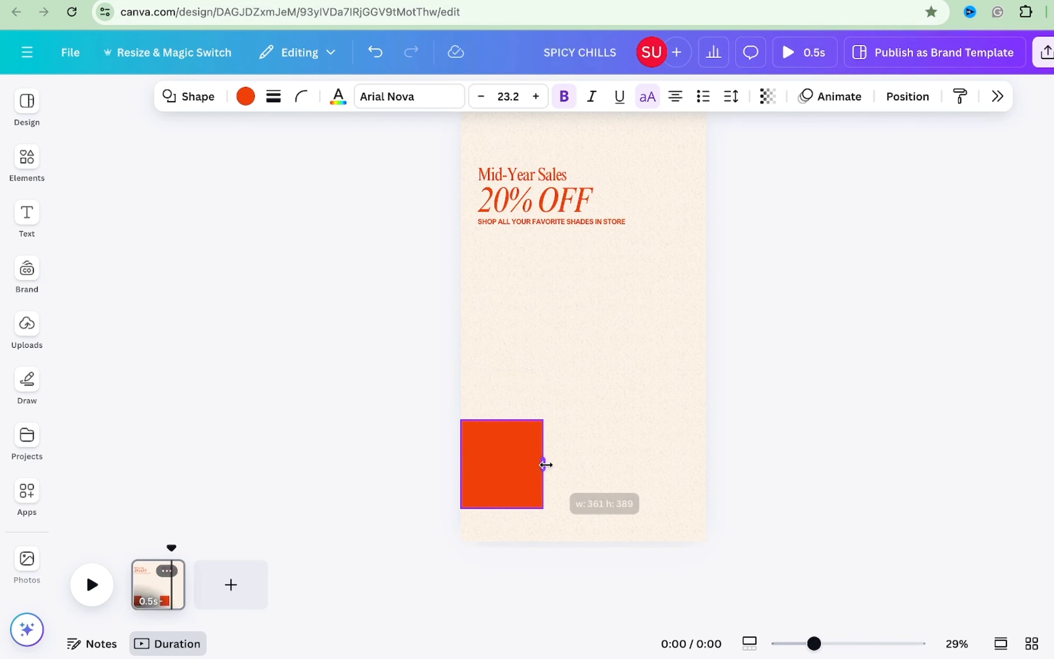
Step: Duplicate the red-orange square twice and line the copies up into a band across the lower part of the page
click(634, 460)
click(595, 475)
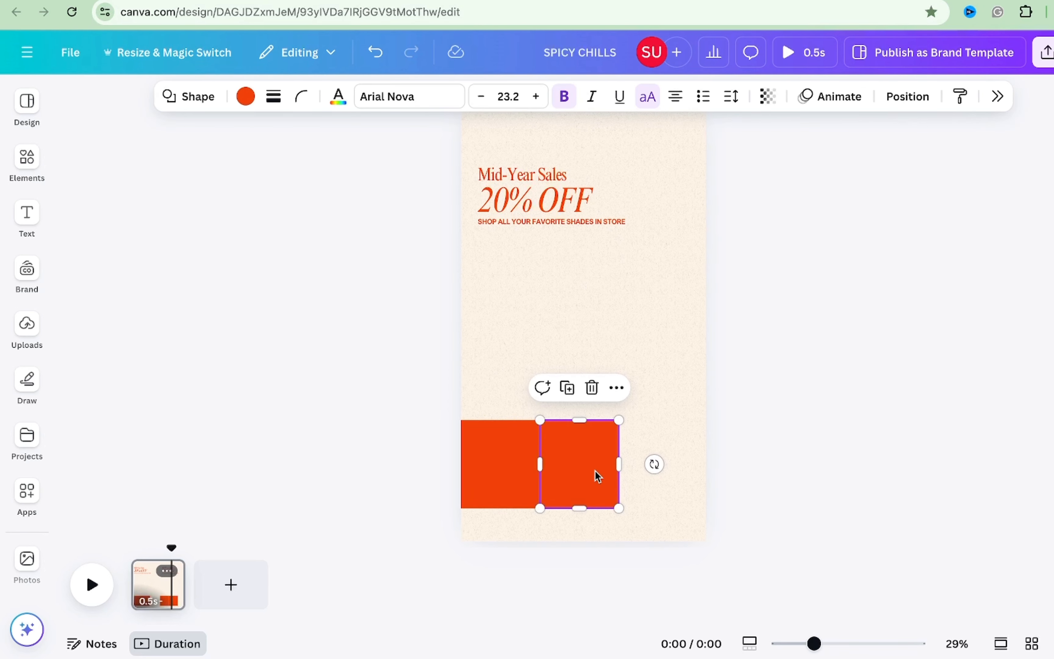
drag(576, 473, 650, 469)
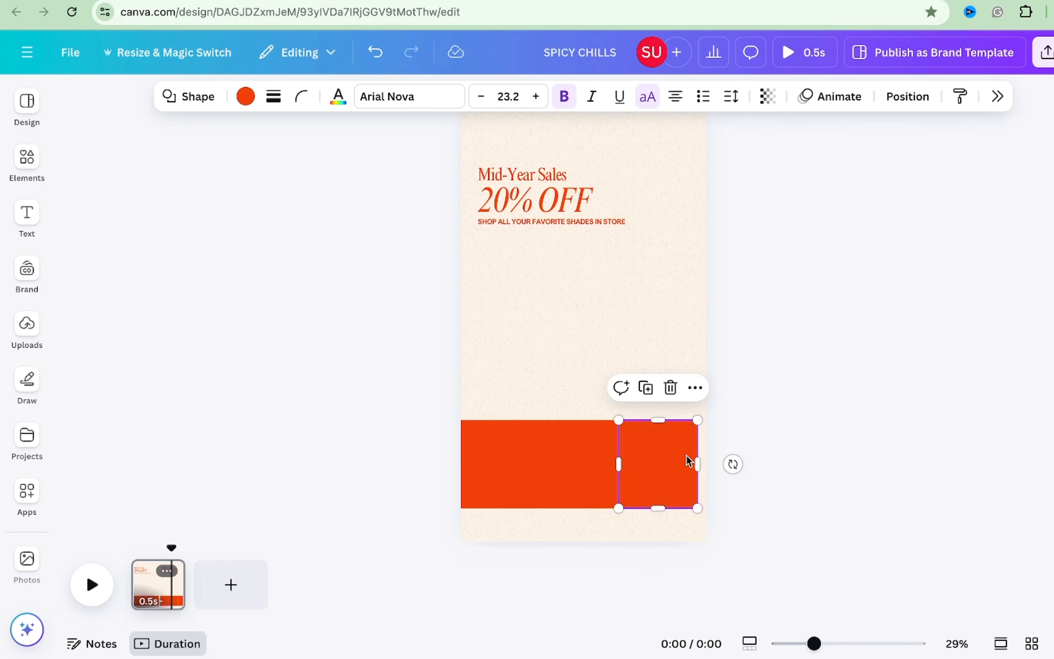
click(718, 452)
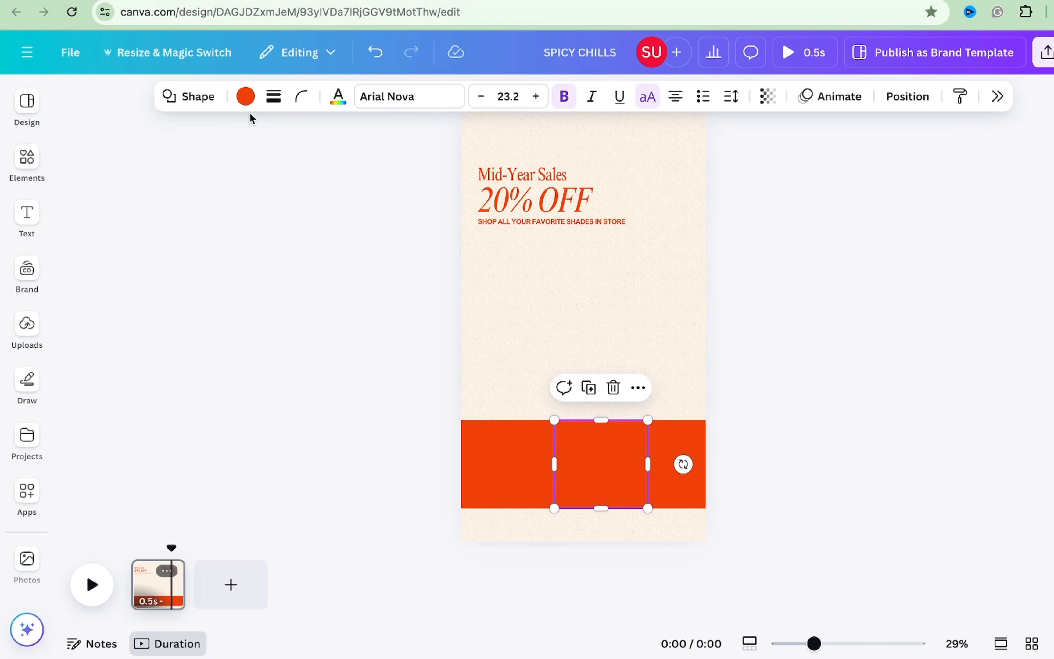
Step: Recolour the middle square to #FD8105 and the rightmost square to #90B7B6
click(246, 96)
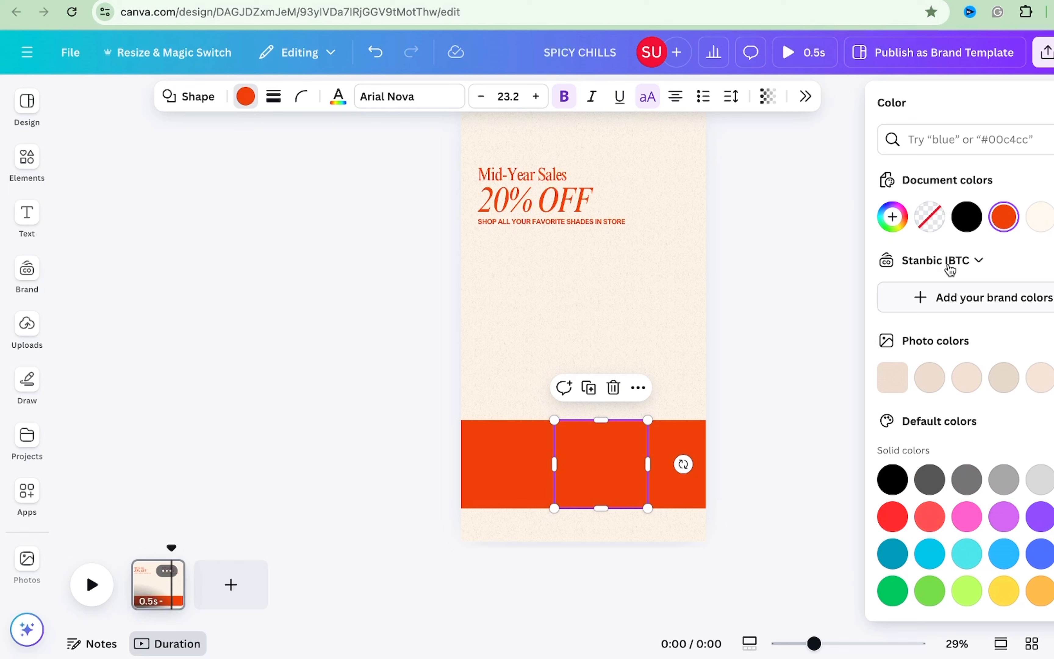
click(892, 216)
text(#FD8105)
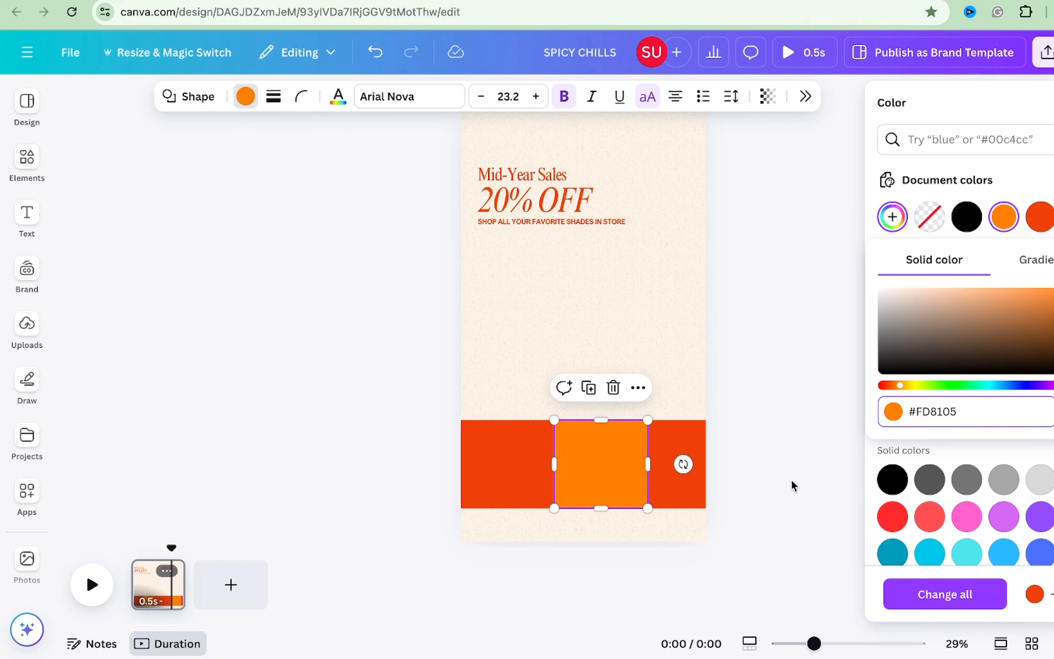
click(693, 444)
click(892, 216)
text(#90B7B6)
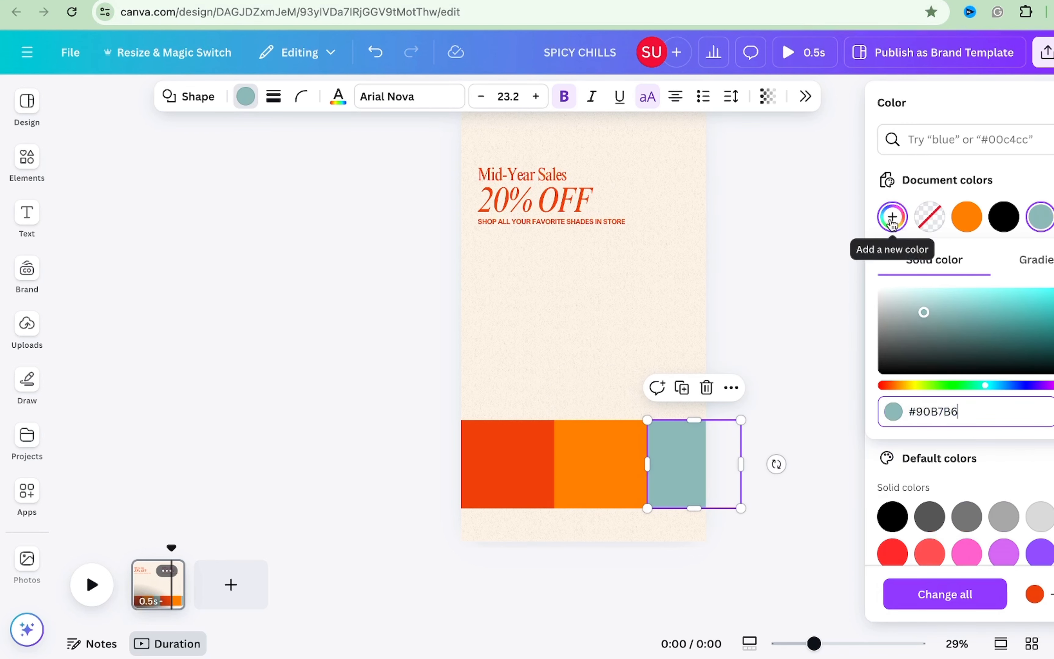
key(Escape)
Step: Add the red lipstick from the recently used elements, scale it down and stand it on the red-orange block
click(27, 160)
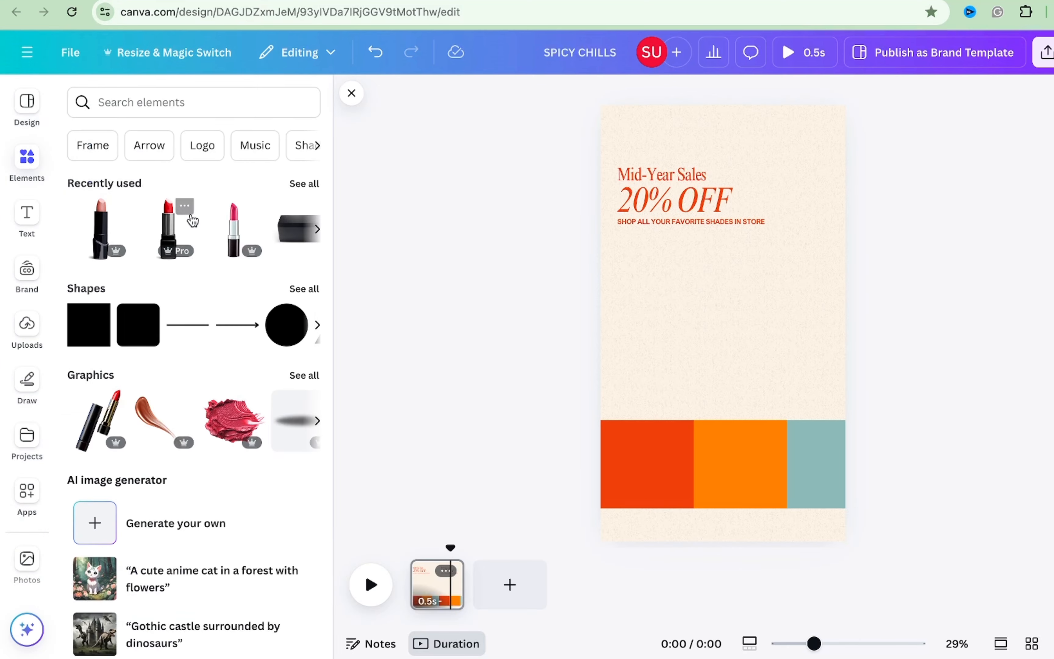
click(170, 231)
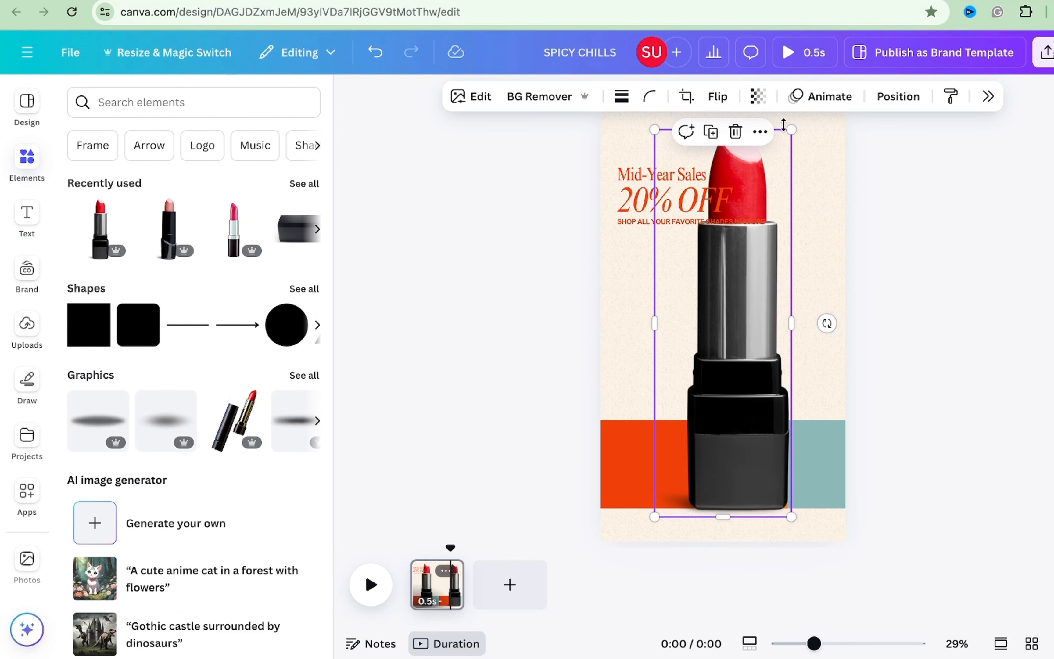
drag(792, 128, 702, 375)
drag(674, 432, 630, 411)
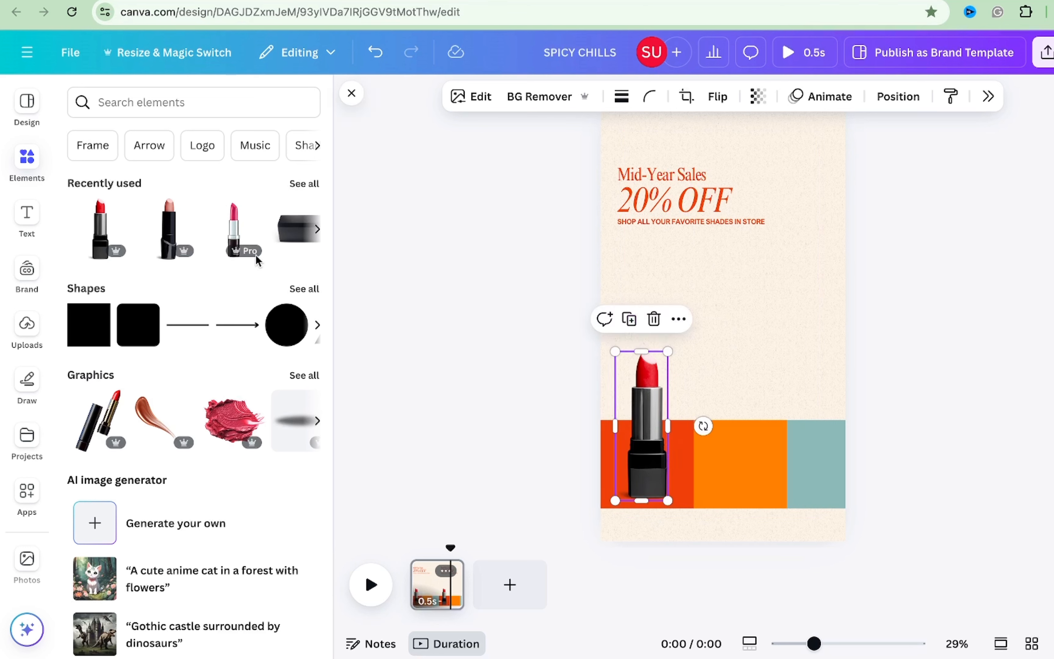
Step: Add the pink lipstick, remove its background, scale it down and stand it on the orange block
click(239, 228)
click(540, 96)
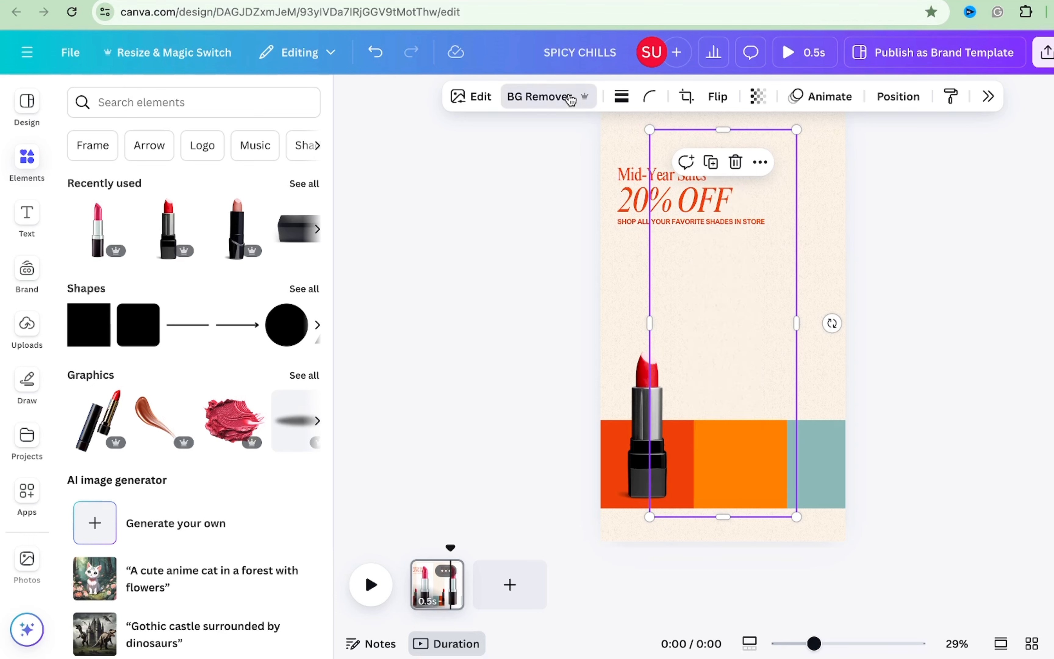
drag(773, 129, 786, 149)
mouse_move(729, 516)
mouse_down()
mouse_move(730, 499)
mouse_move(731, 508)
mouse_up()
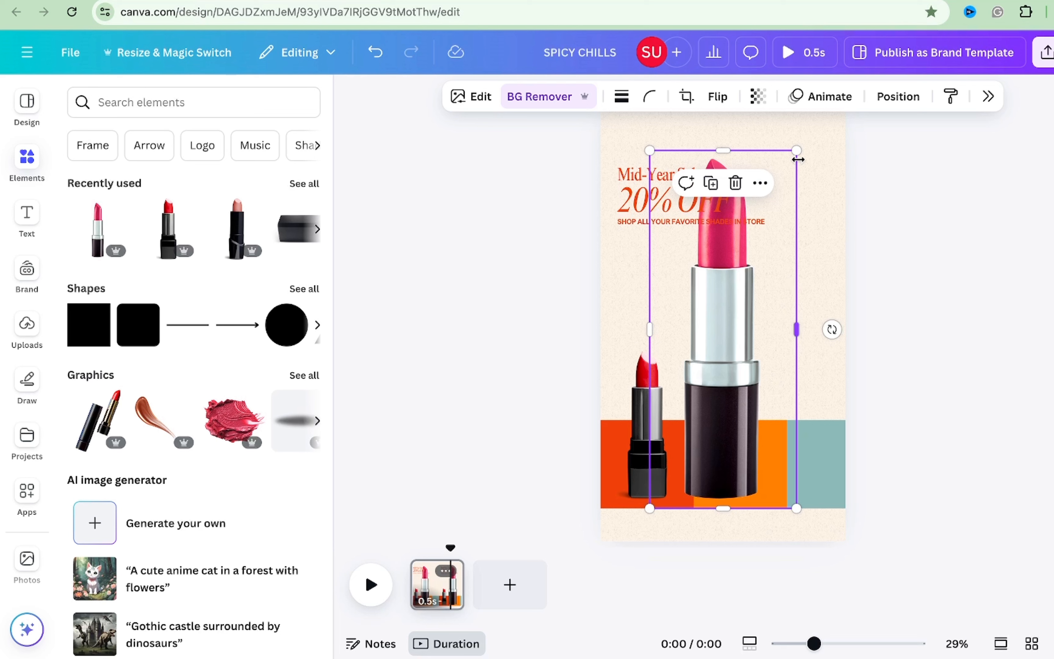
drag(796, 151, 728, 355)
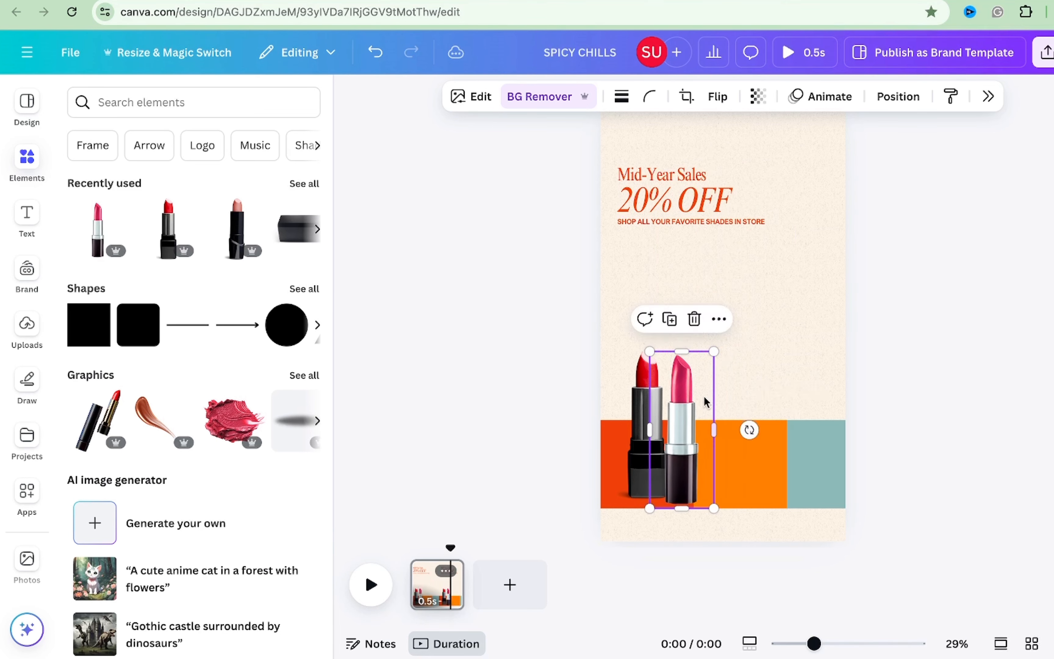
drag(674, 414, 733, 424)
click(832, 326)
click(725, 434)
click(812, 344)
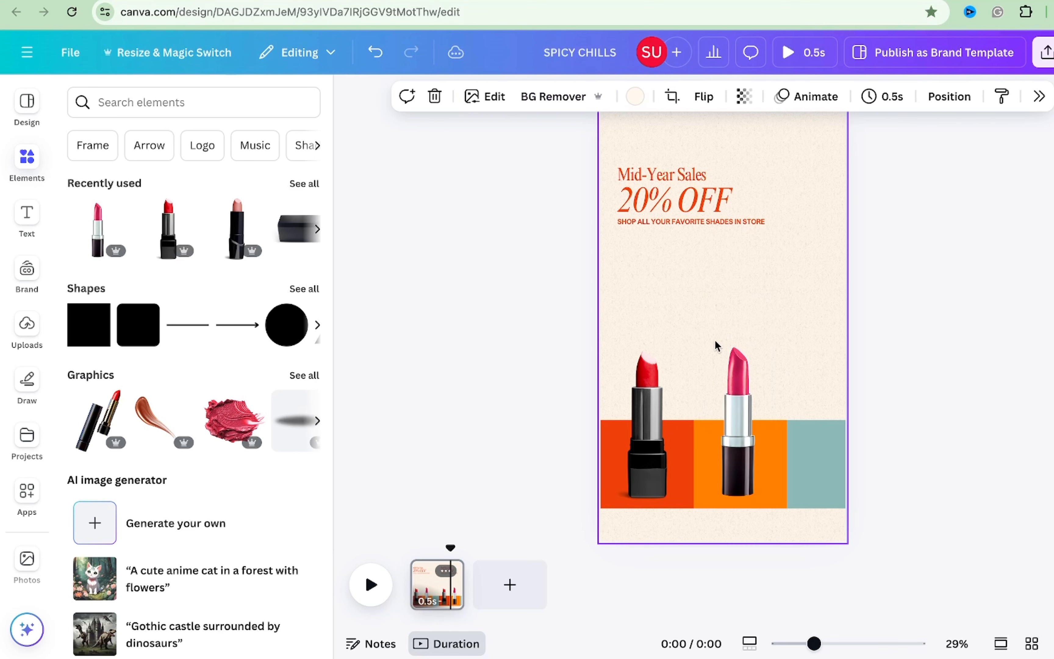
Step: Add the nude lipstick in the black case, scale it down and stand it on the teal block
click(224, 236)
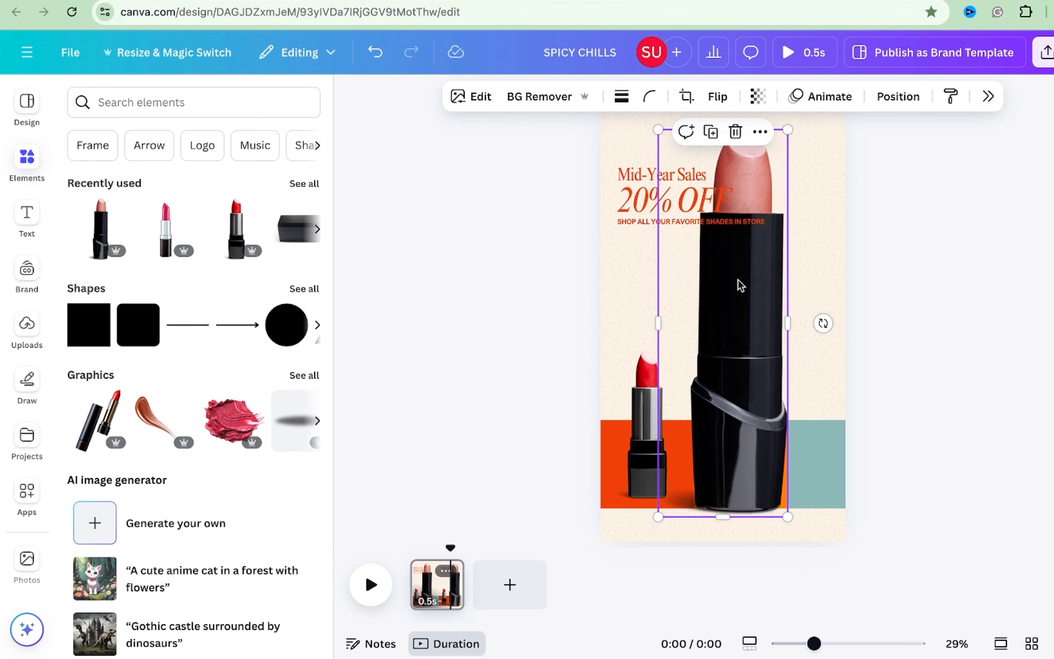
drag(740, 285, 822, 283)
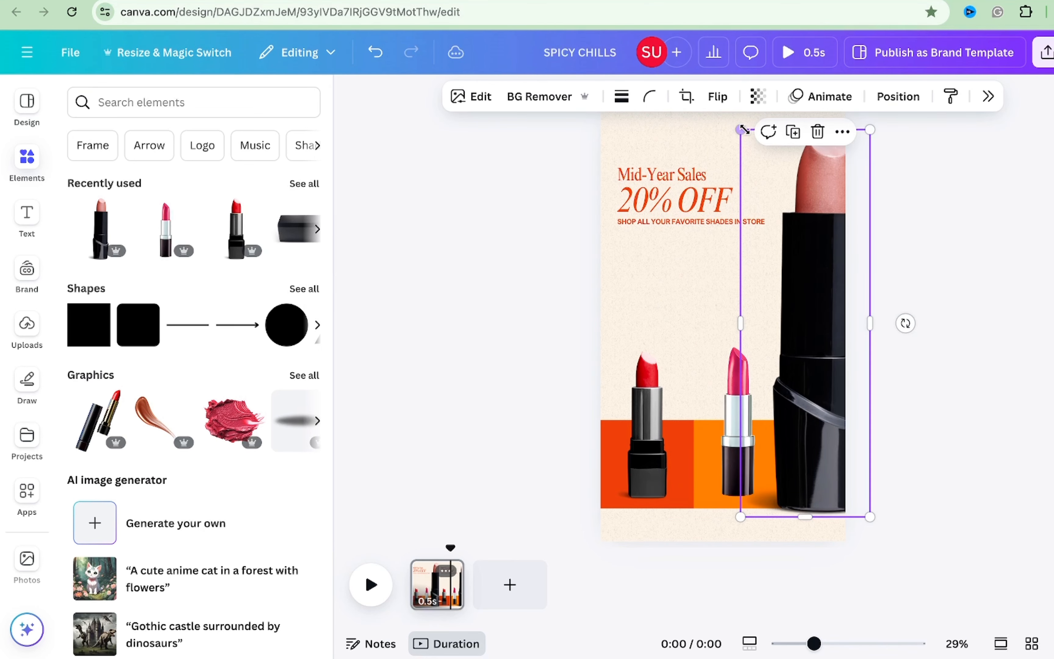
drag(739, 130, 813, 345)
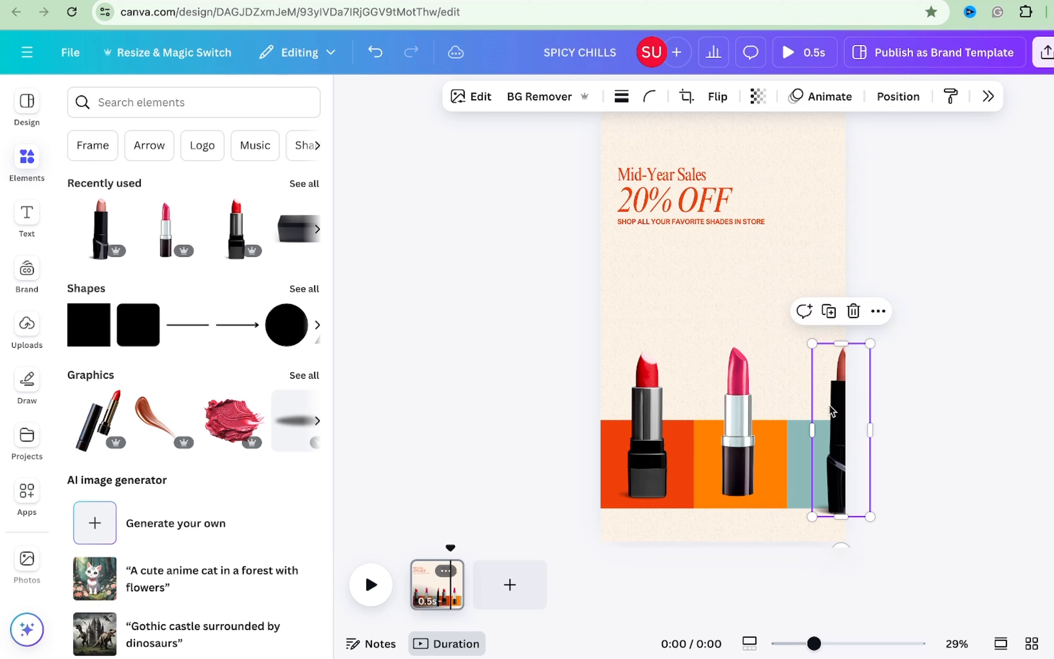
drag(826, 409, 806, 393)
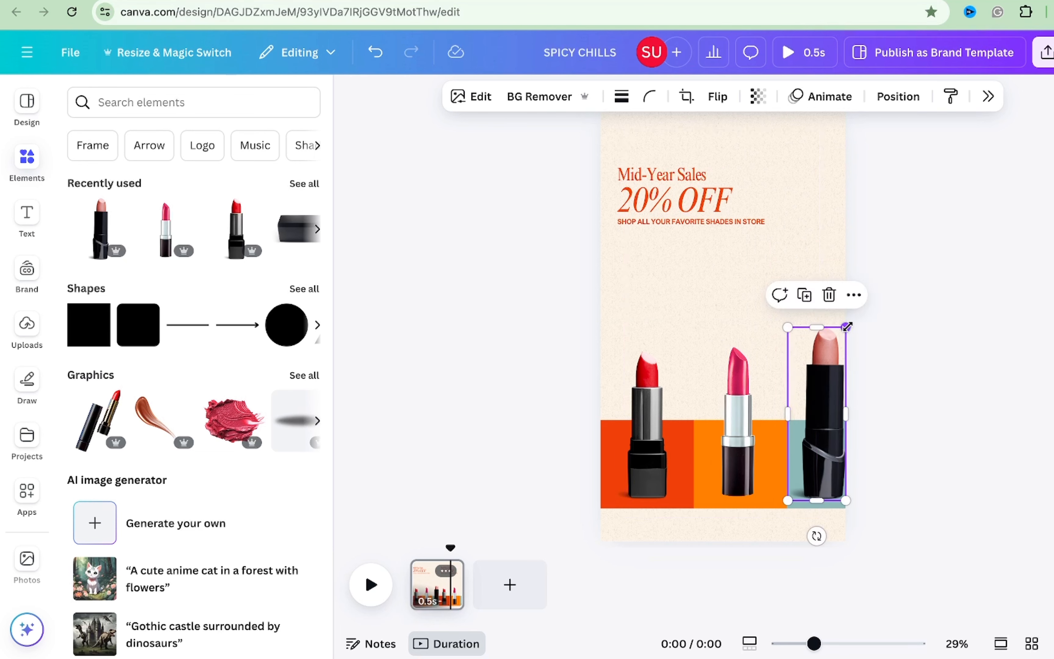
drag(846, 327, 840, 343)
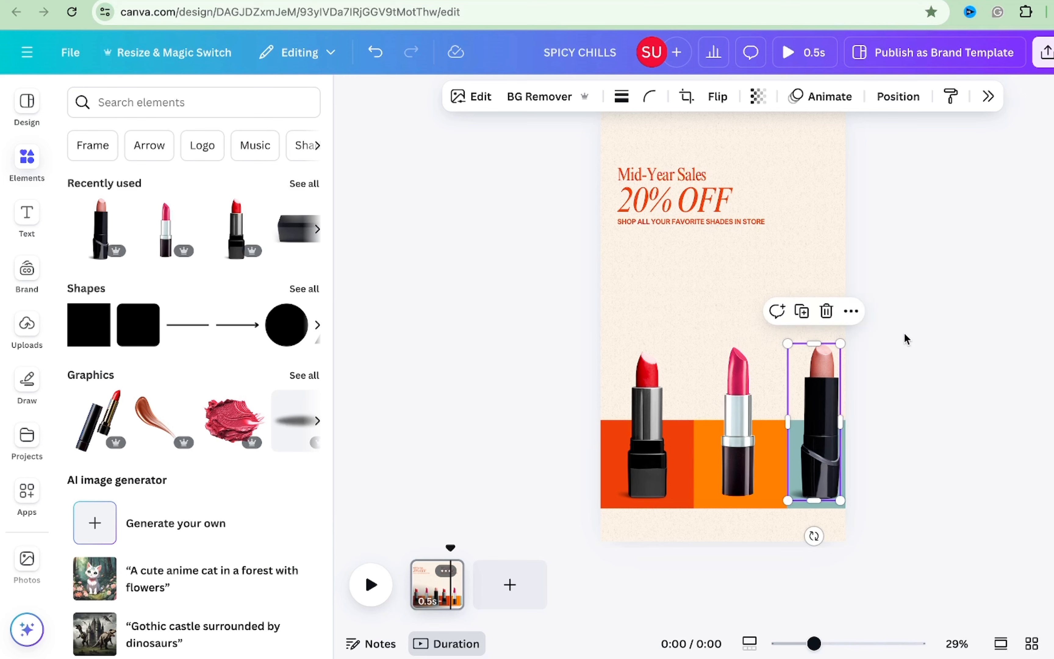
Step: Shift the three colour blocks and the red and pink lipsticks slightly left to even out the spacing
drag(906, 339, 753, 495)
click(914, 362)
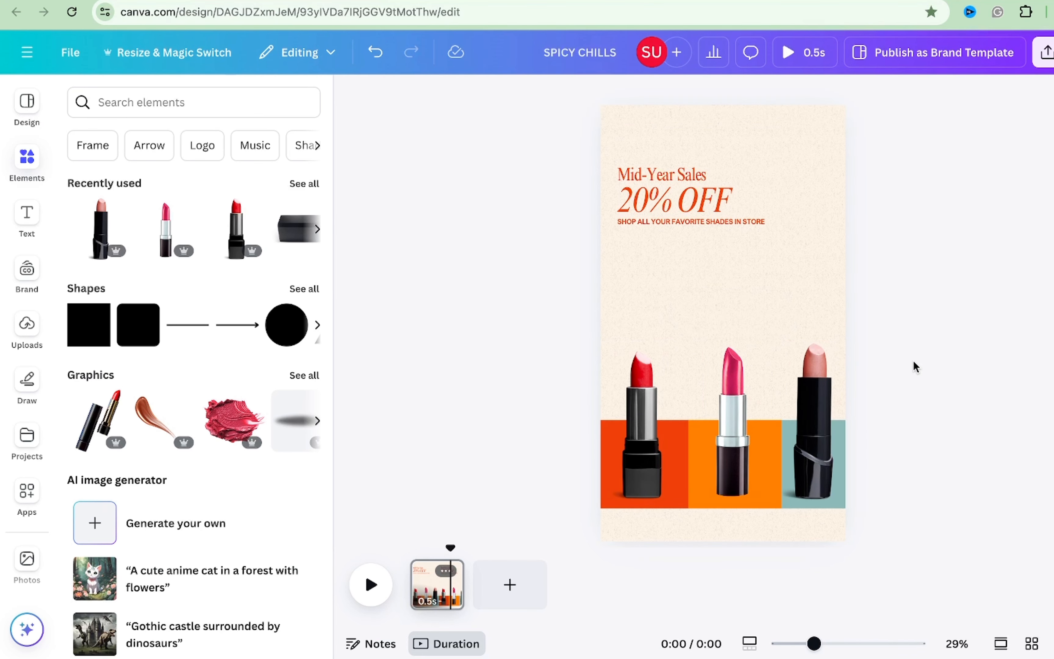
Step: Duplicate the page with the three lipsticks
click(590, 466)
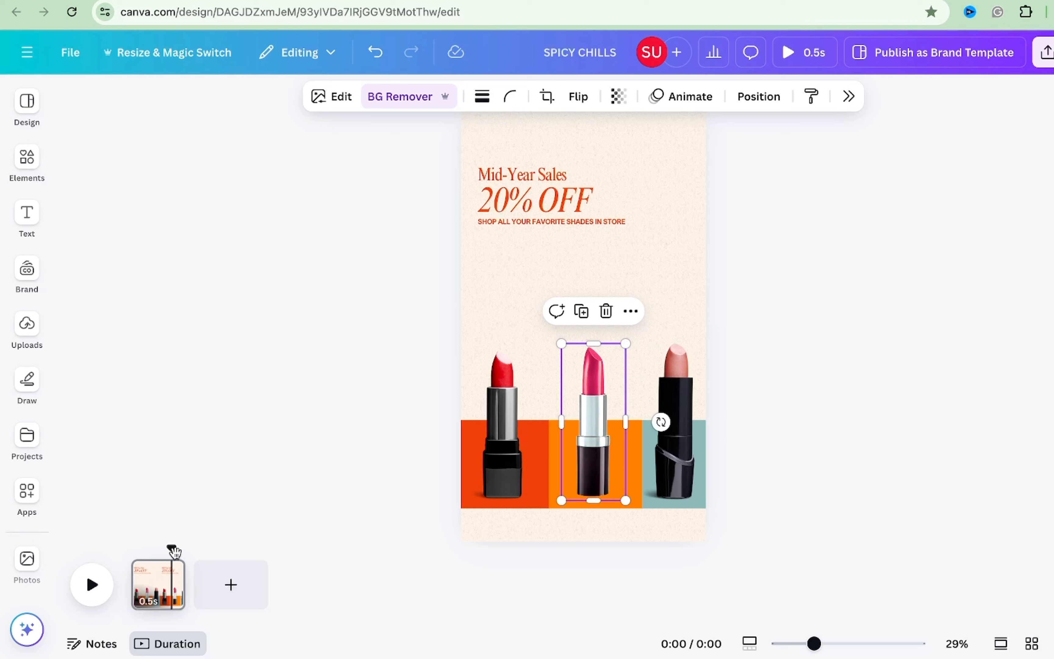
click(170, 571)
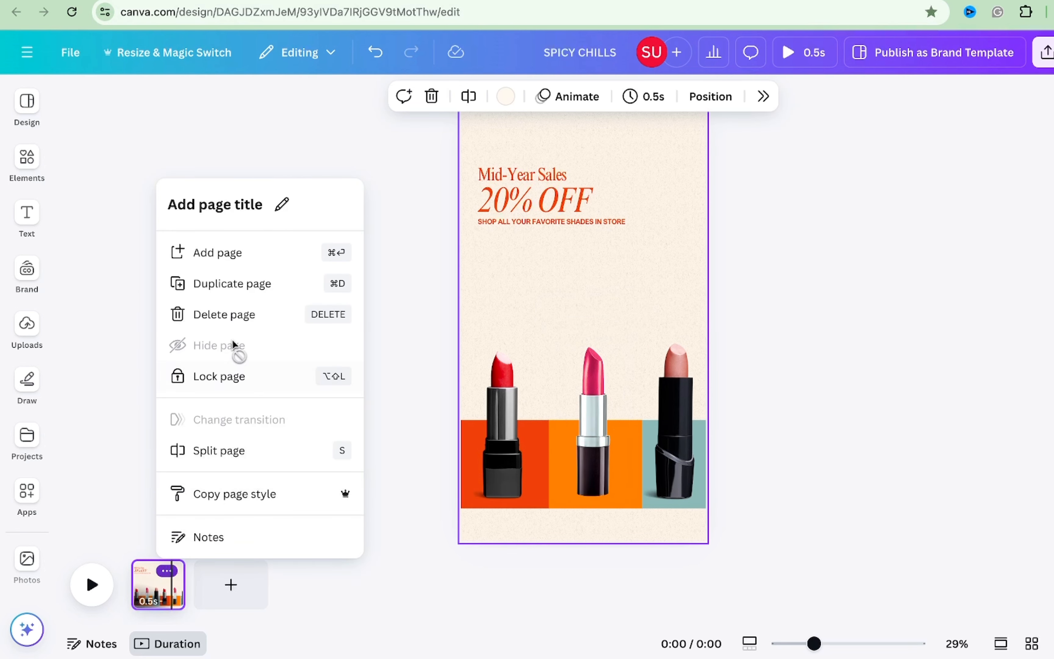
click(244, 287)
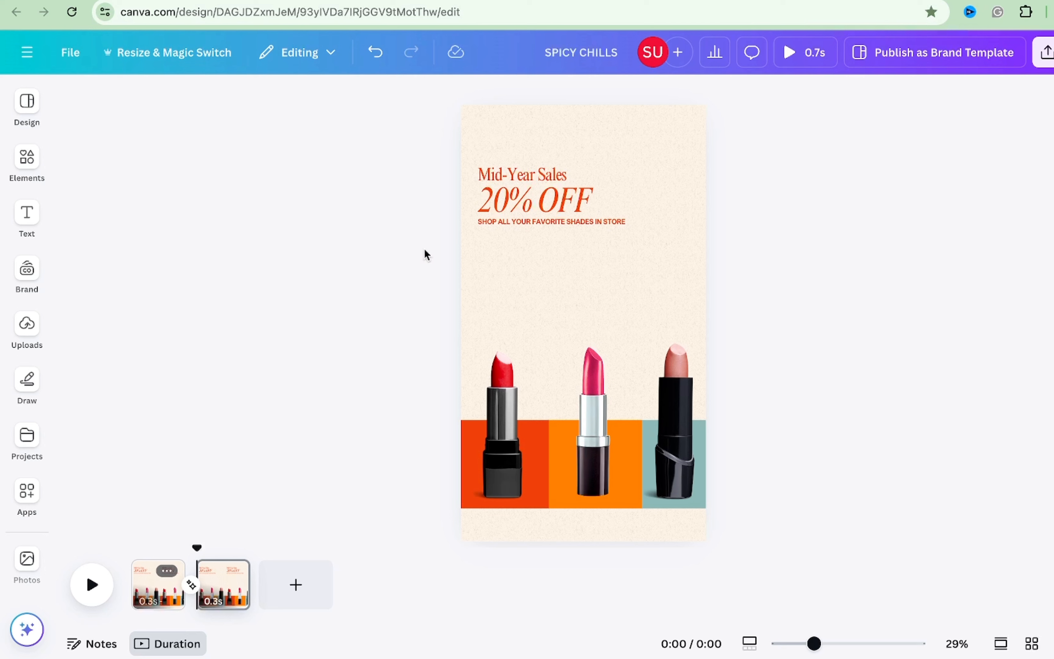
Step: On the second page, group the nude lipstick with its teal block and move the group off the page's right edge
drag(680, 302, 729, 504)
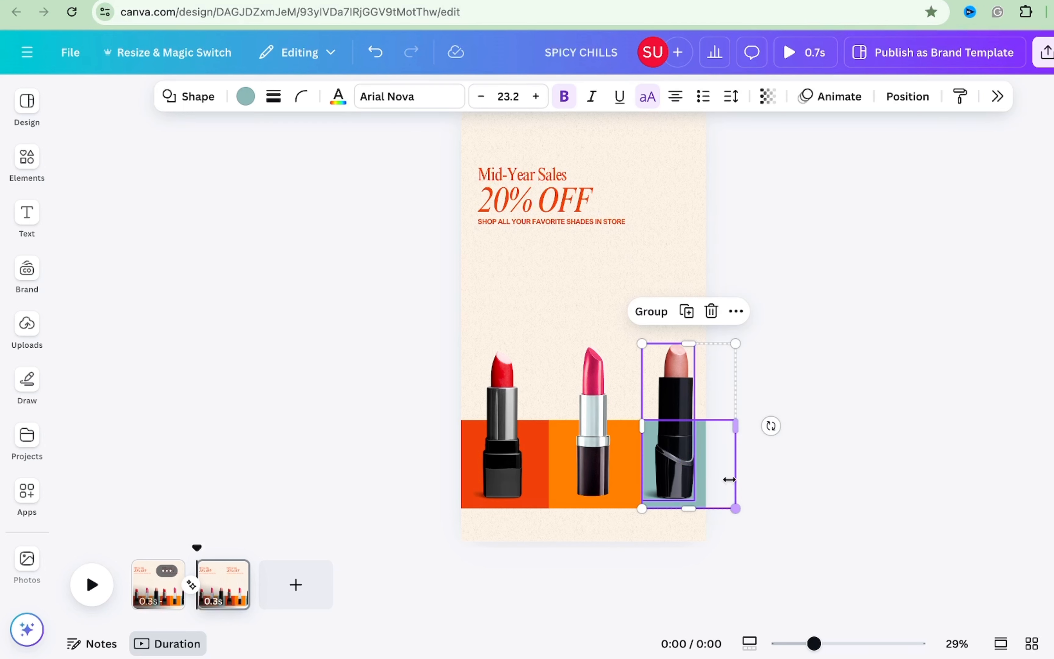
click(639, 311)
drag(673, 426, 721, 457)
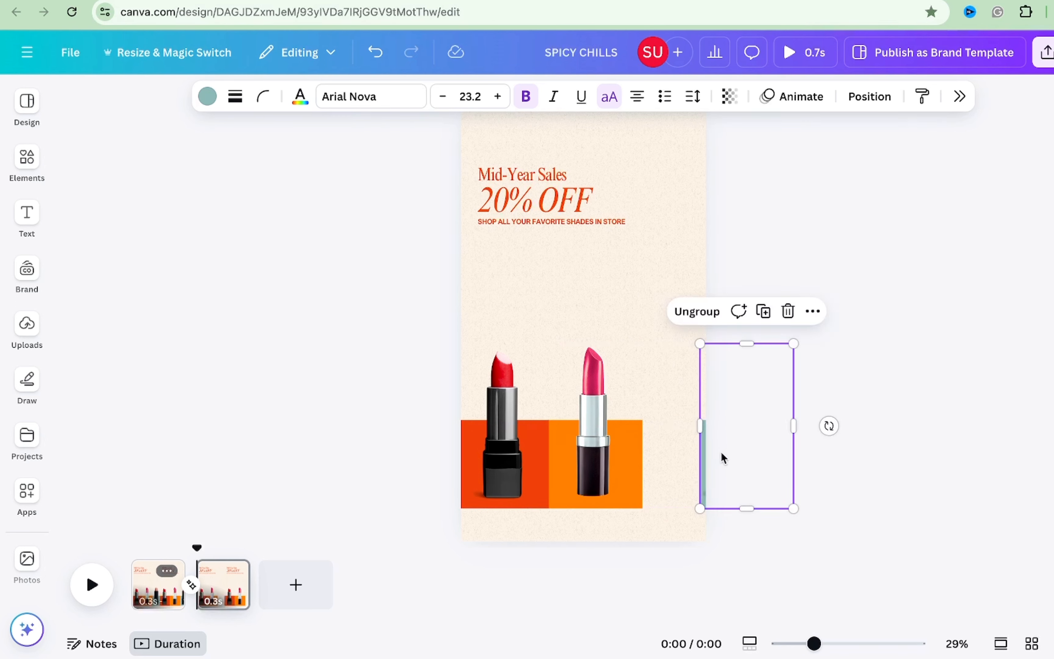
click(833, 355)
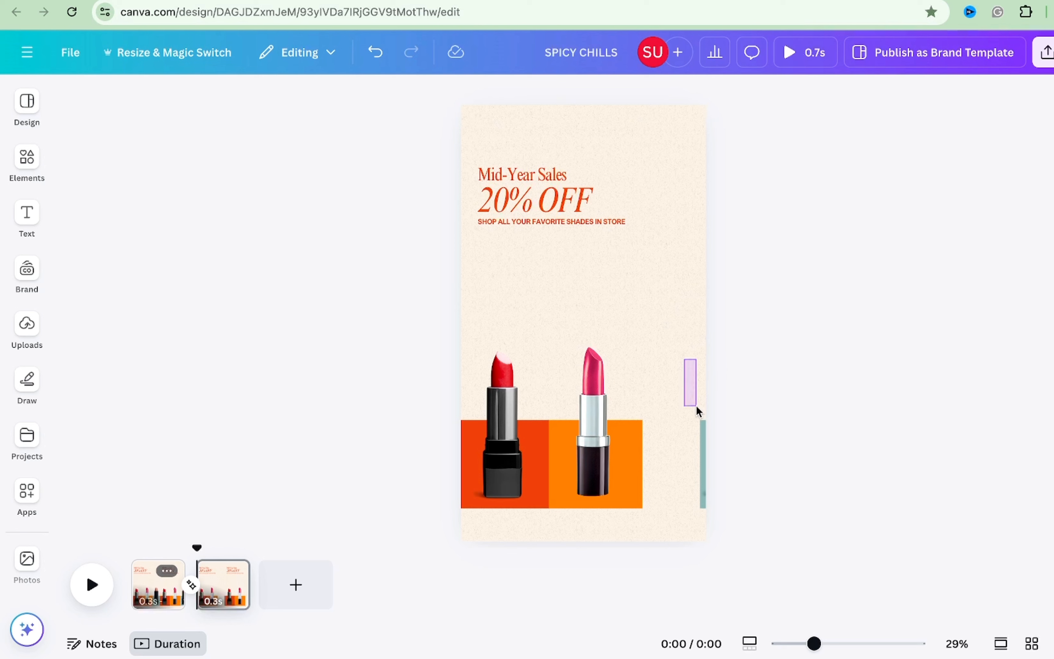
click(717, 445)
key(Right)
key(Right)
key(Right)
key(Right)
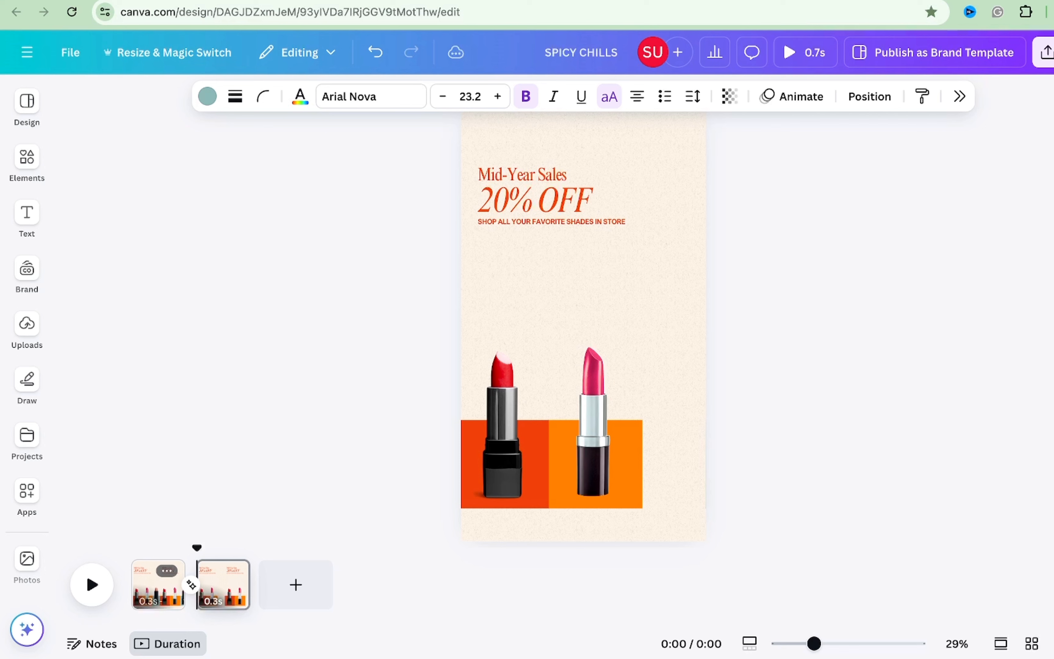
Step: Move the pink lipstick together with its orange block to the page's right edge
click(614, 304)
drag(614, 304, 646, 465)
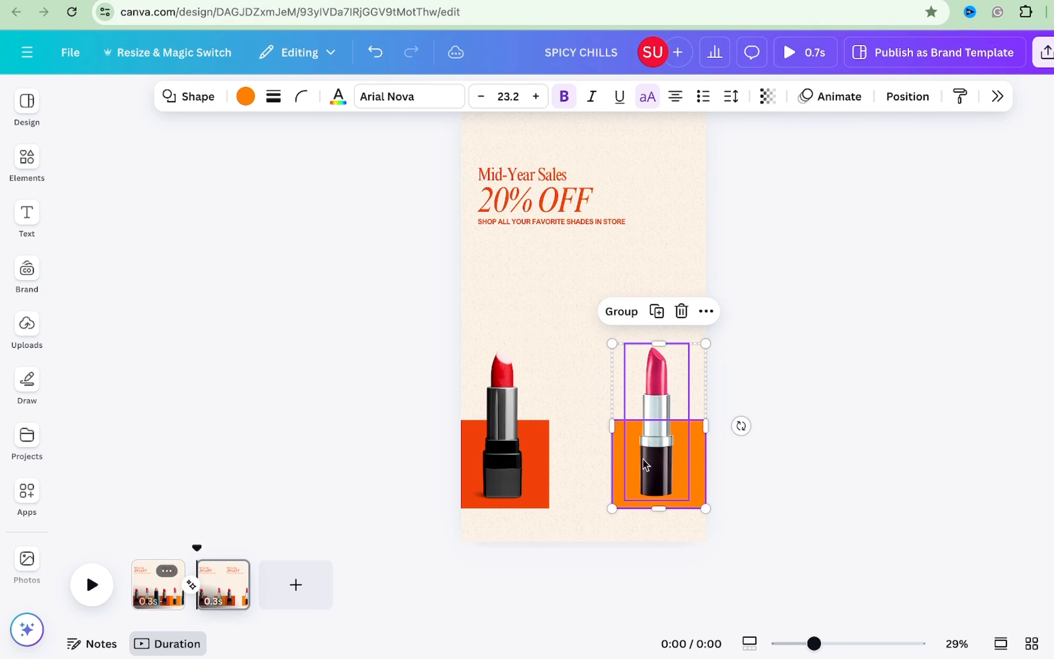
click(819, 349)
Step: Widen the red-orange block until it meets the orange block and enlarge the red lipstick standing on it
click(545, 435)
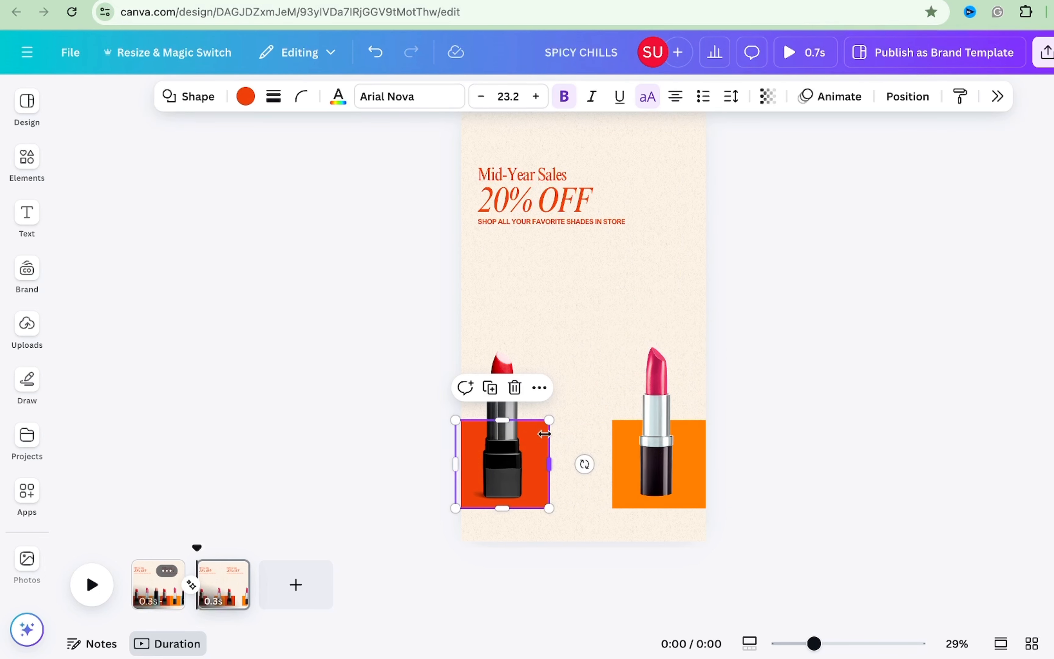
drag(551, 436, 614, 447)
click(488, 370)
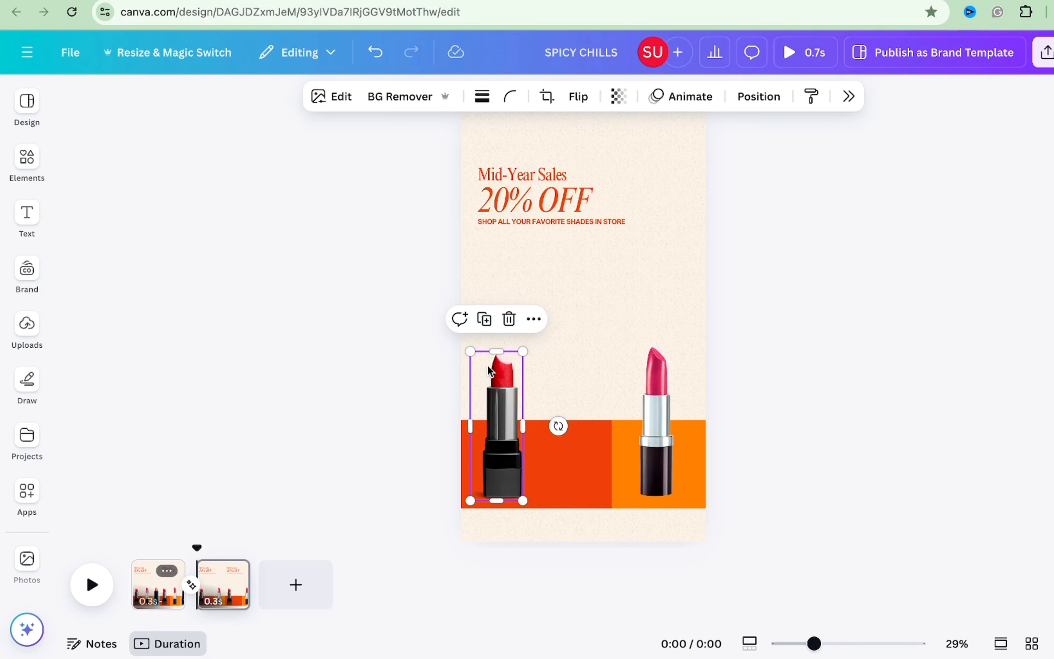
drag(521, 351, 529, 271)
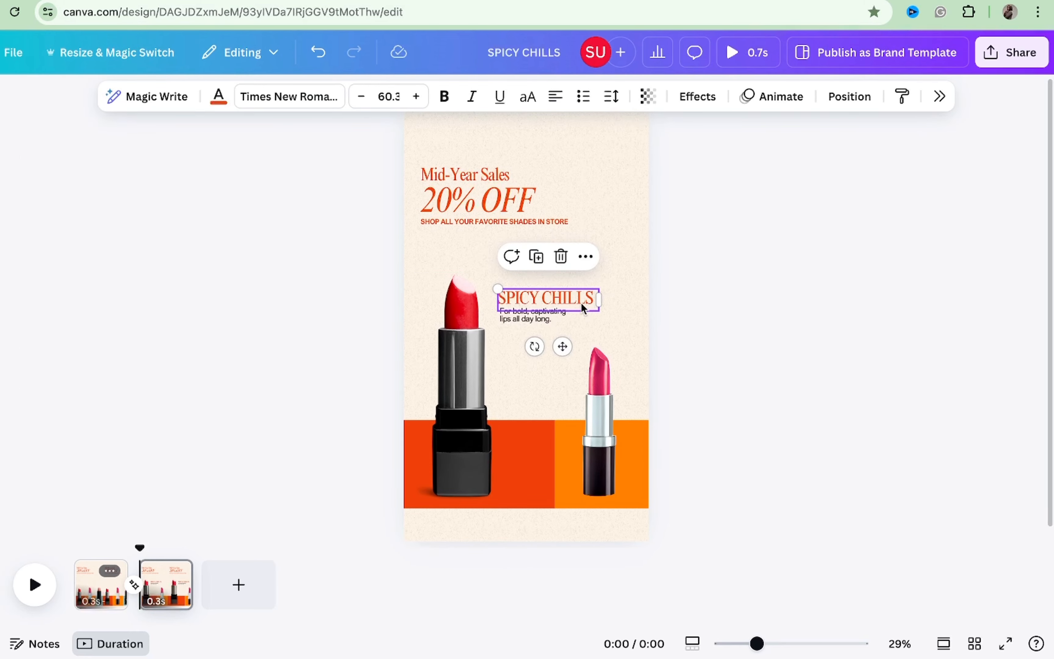
Step: Group the "SPICY CHILLS" title with its tagline and give the group a Pan animation on enter
drag(519, 365, 519, 299)
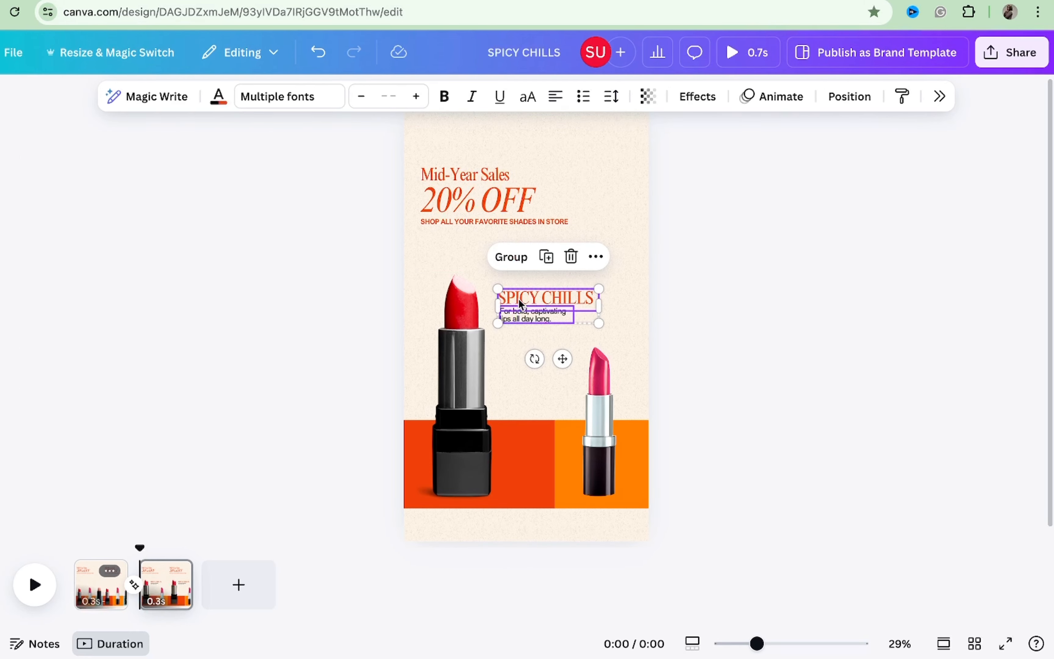
click(526, 269)
click(742, 100)
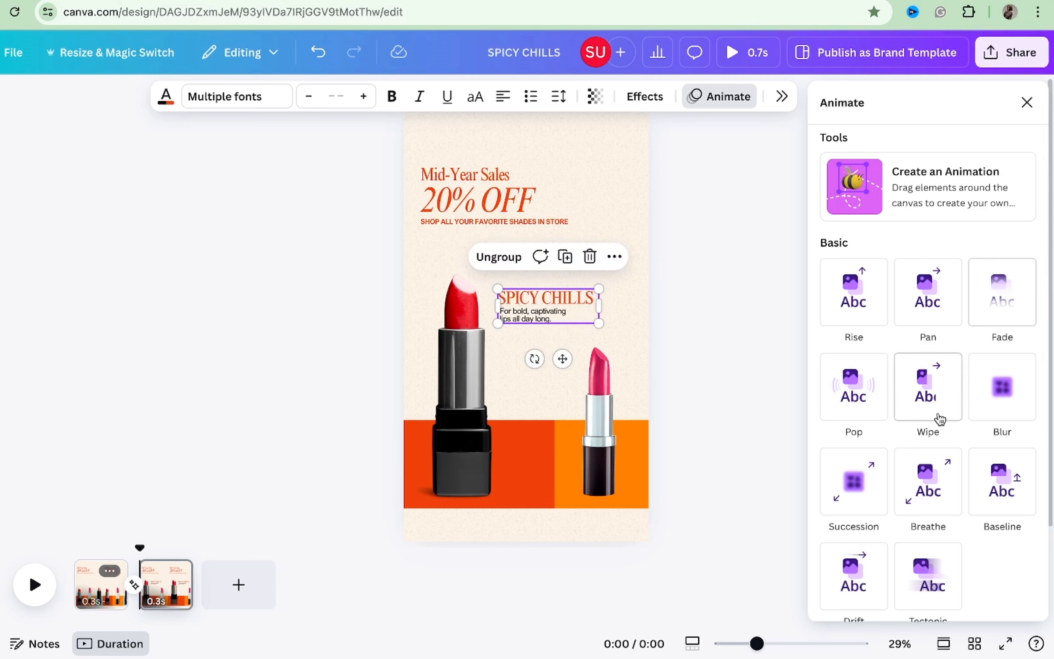
click(900, 321)
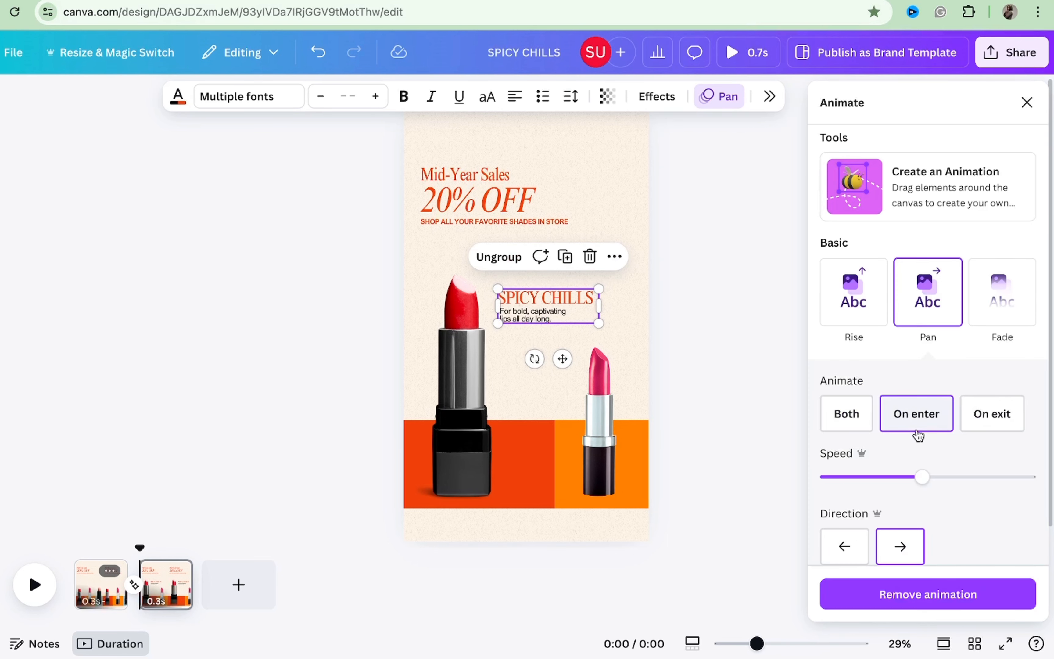
Step: Set the "SPICY CHILLS" group's Pan animation to maximum speed with its direction to the left
scroll(918, 434, down, 3)
click(1036, 357)
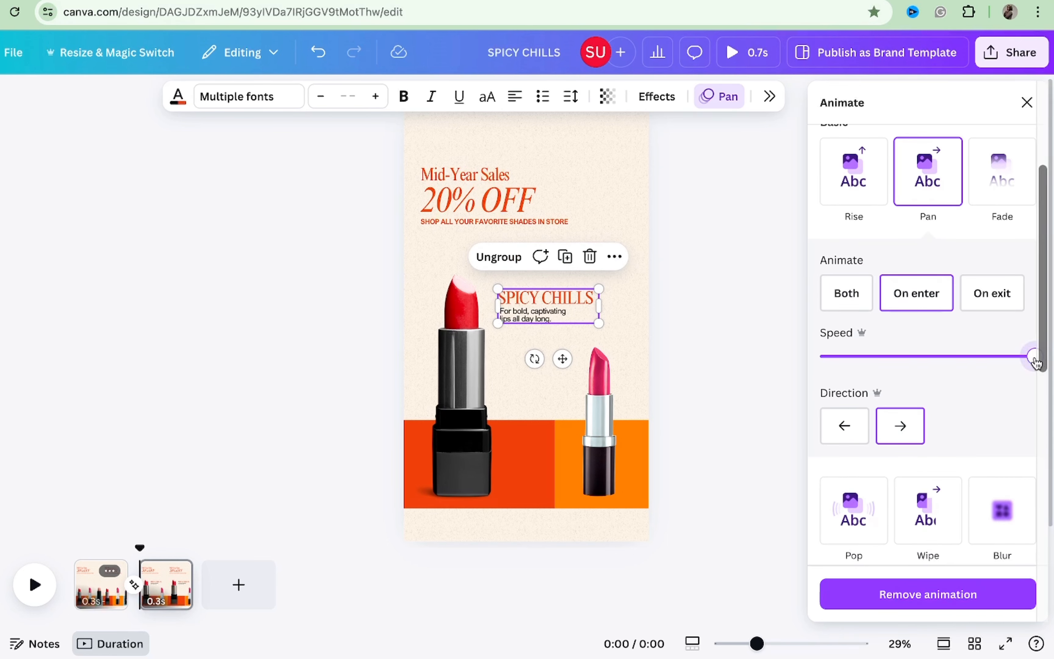
click(844, 427)
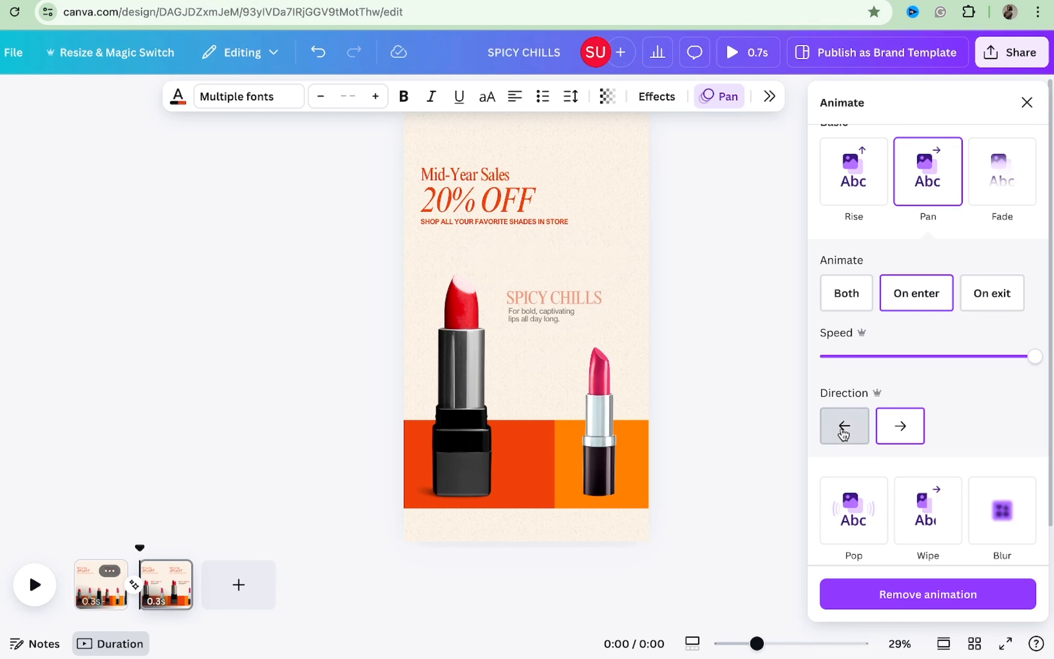
click(683, 321)
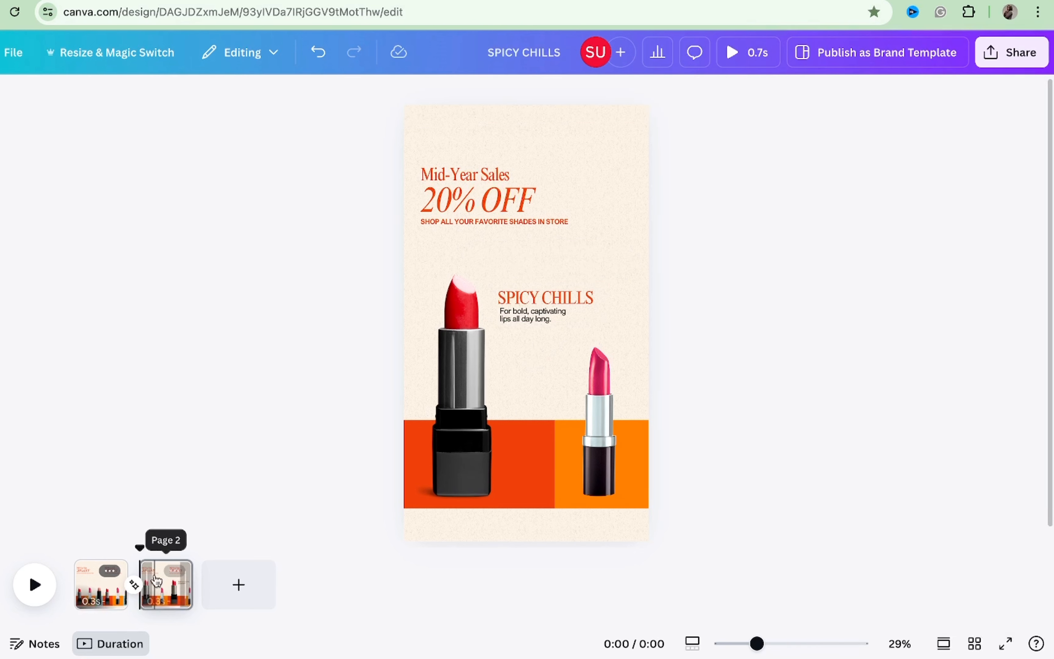
Step: Duplicate the first page and place the copy at the end of the timeline as the third page
click(109, 570)
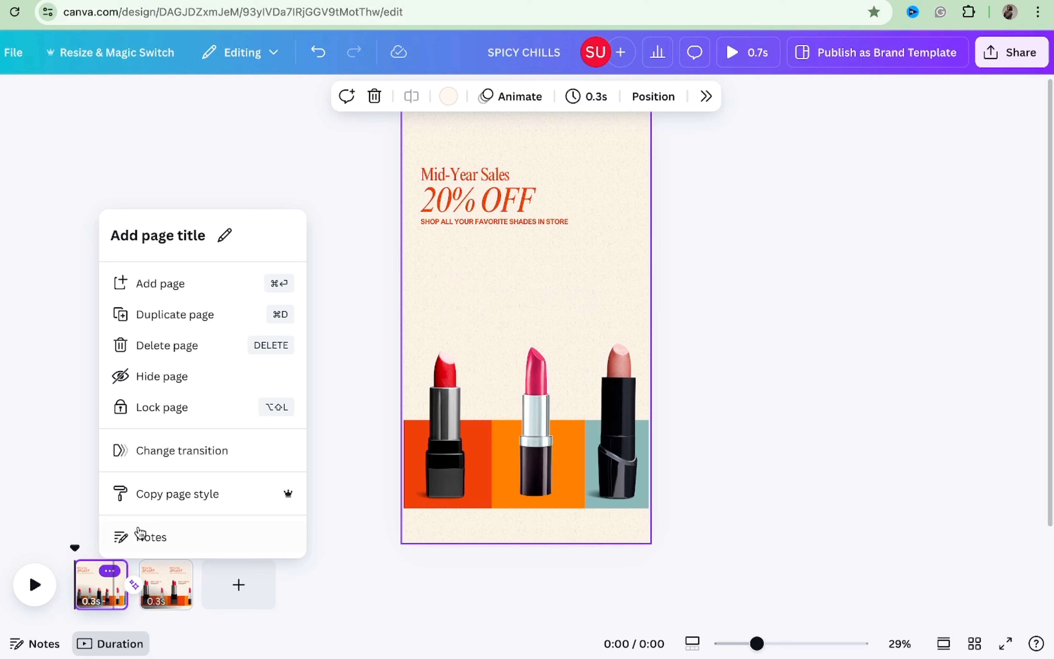
click(202, 325)
drag(228, 583, 179, 595)
click(240, 594)
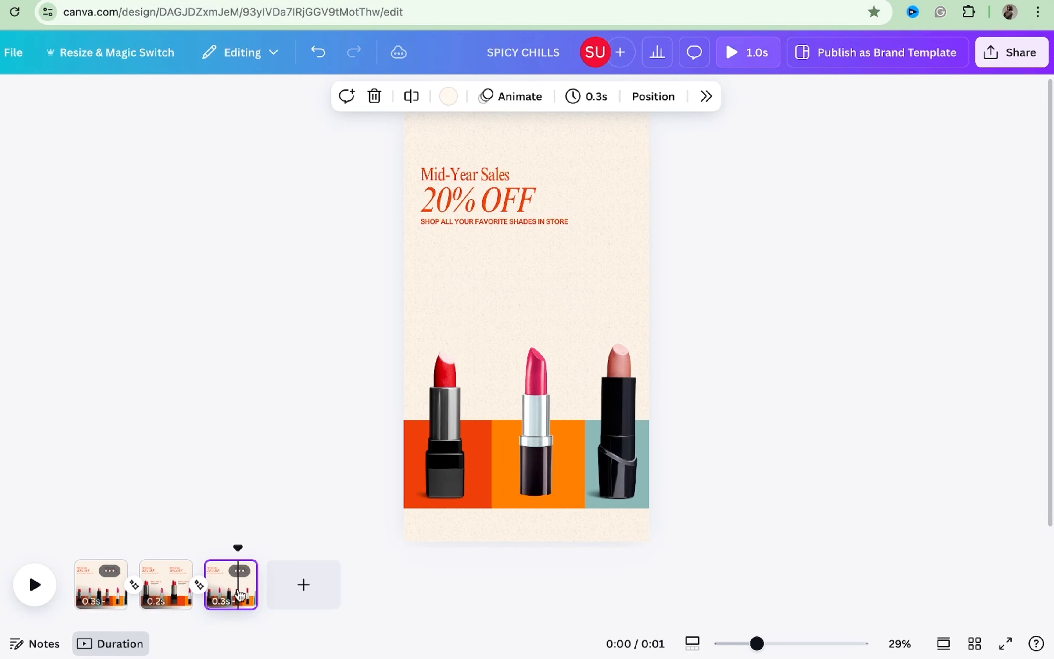
click(492, 322)
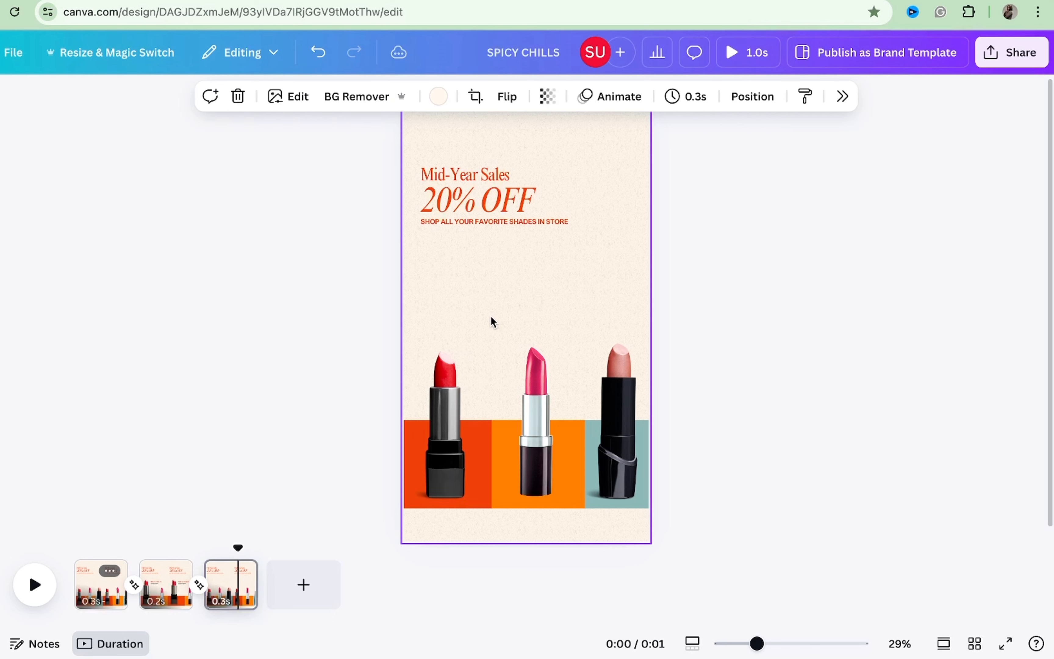
Step: Copy the "SPICY CHILLS" text group from the second page onto the third page
click(174, 570)
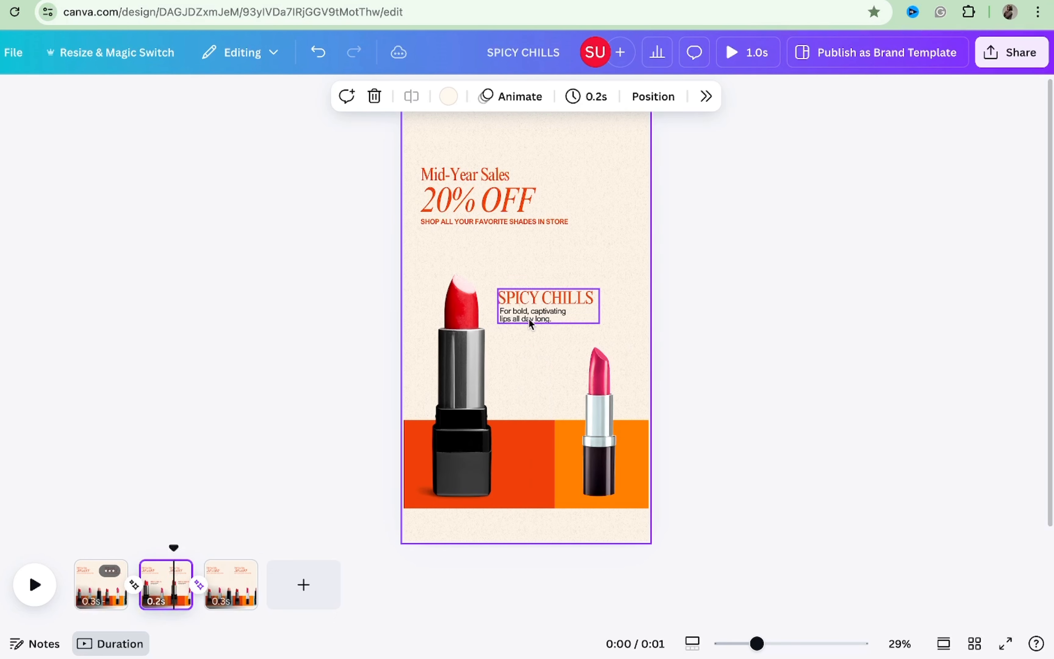
click(530, 341)
click(527, 298)
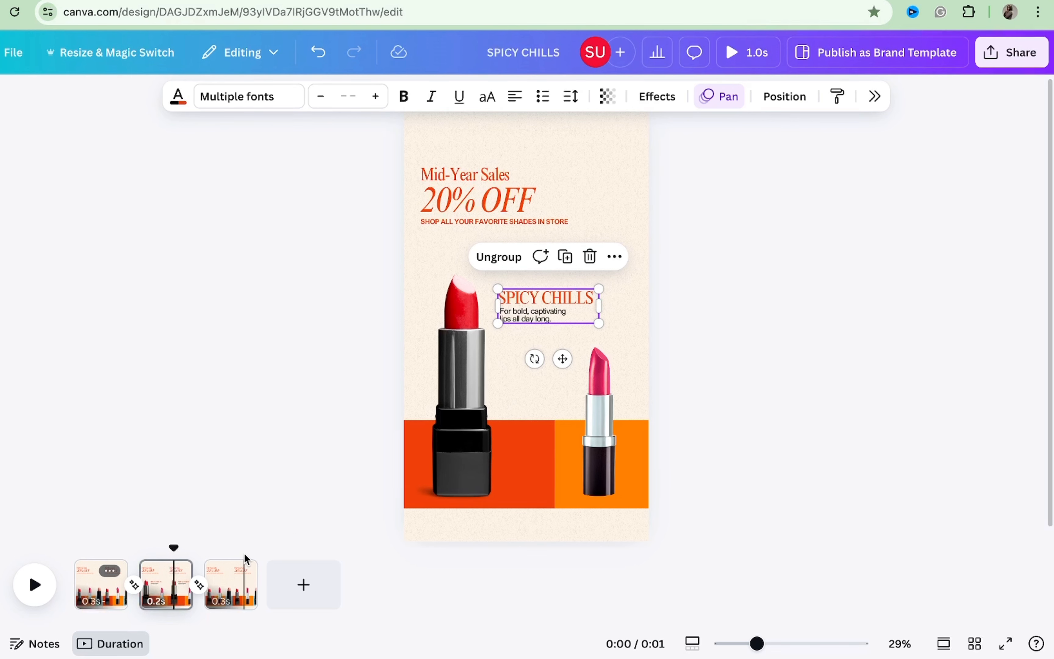
click(239, 570)
click(543, 316)
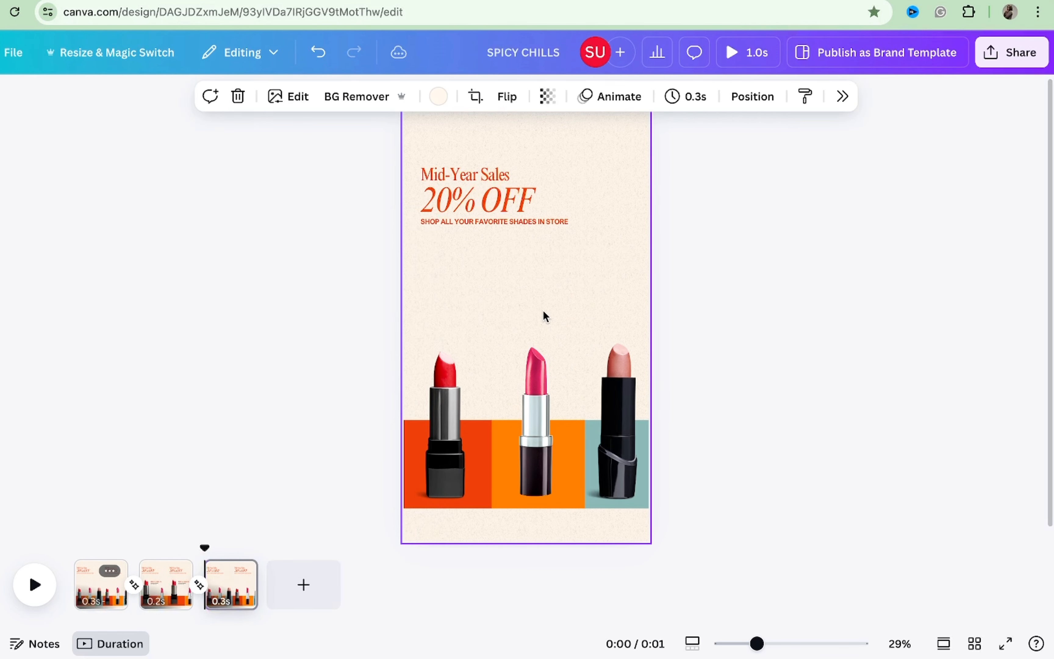
click(543, 312)
click(635, 312)
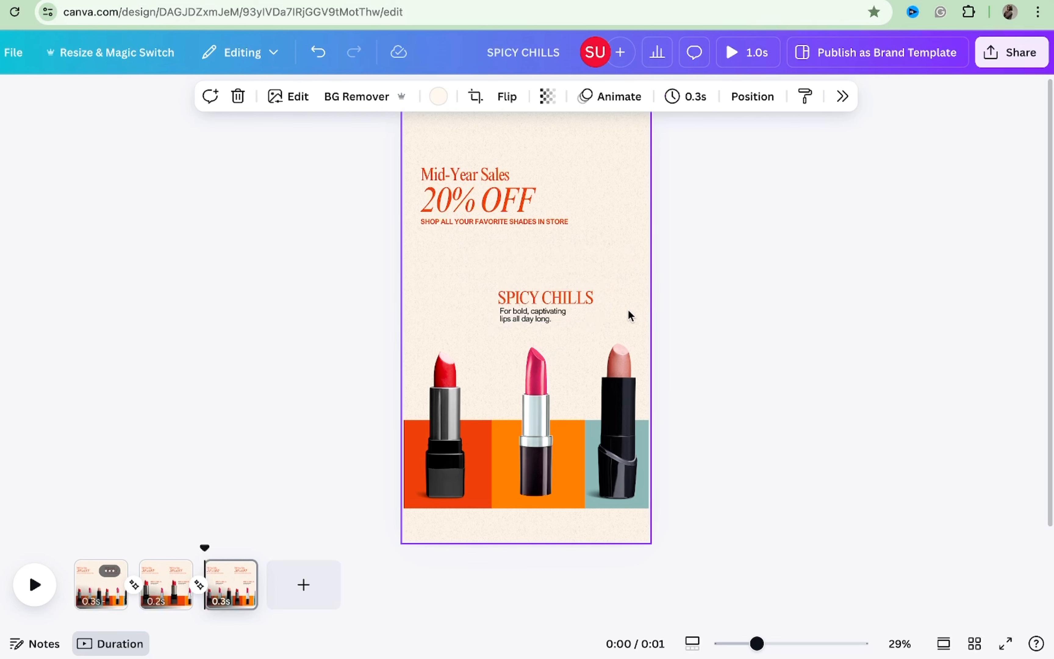
Step: Move the third page's "SPICY CHILLS" group off the page's right edge and set its Pan direction to the right
click(593, 318)
drag(561, 320, 659, 310)
click(721, 99)
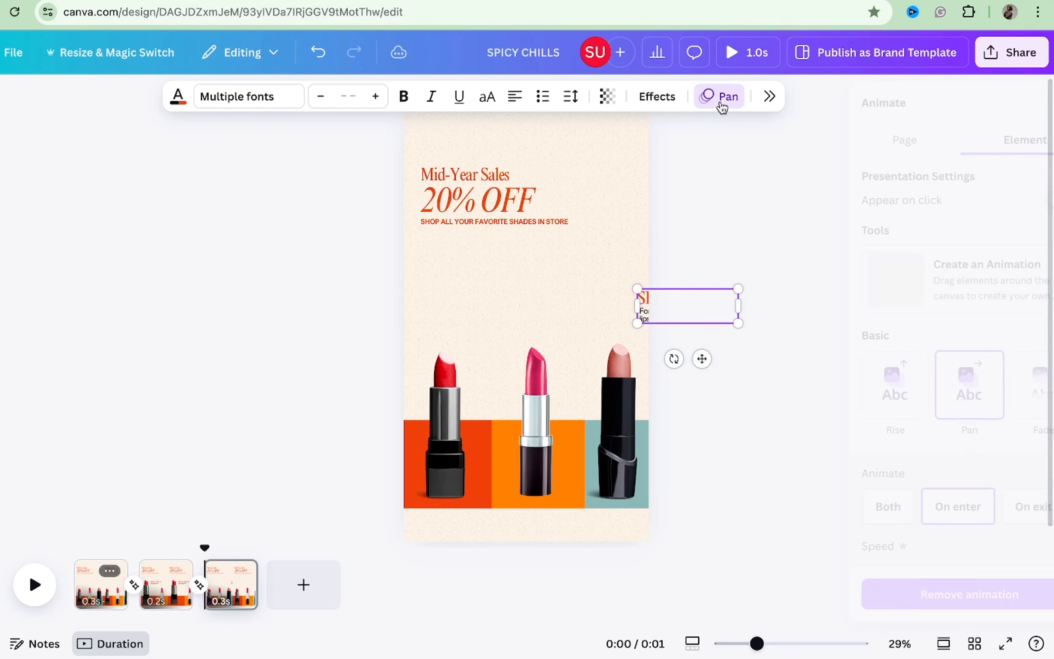
scroll(871, 388, down, 4)
click(898, 468)
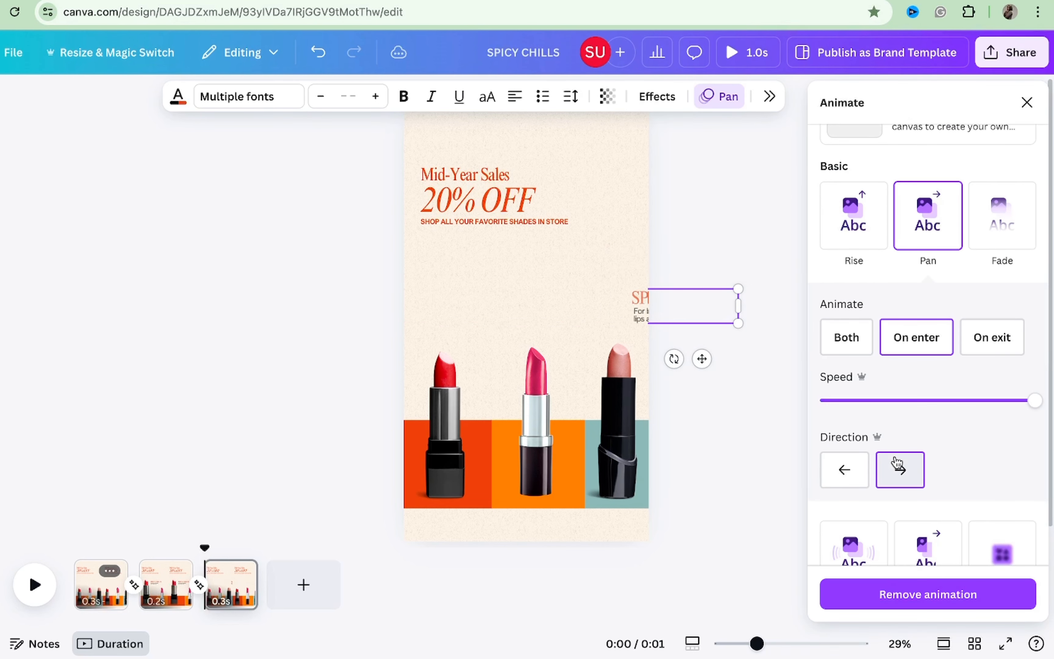
drag(654, 292, 664, 295)
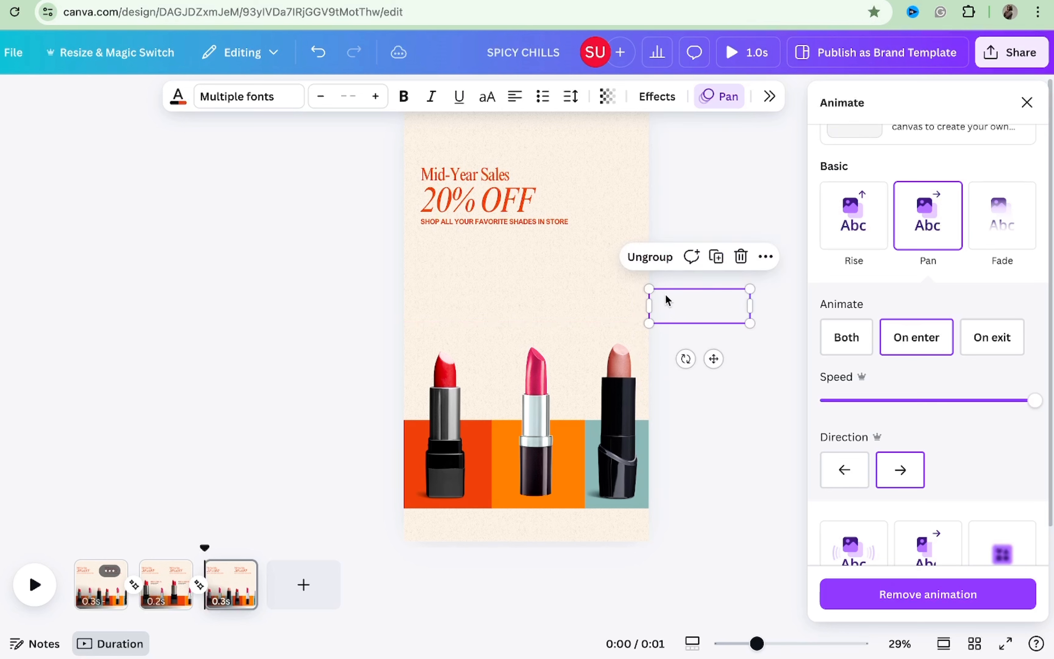
click(679, 212)
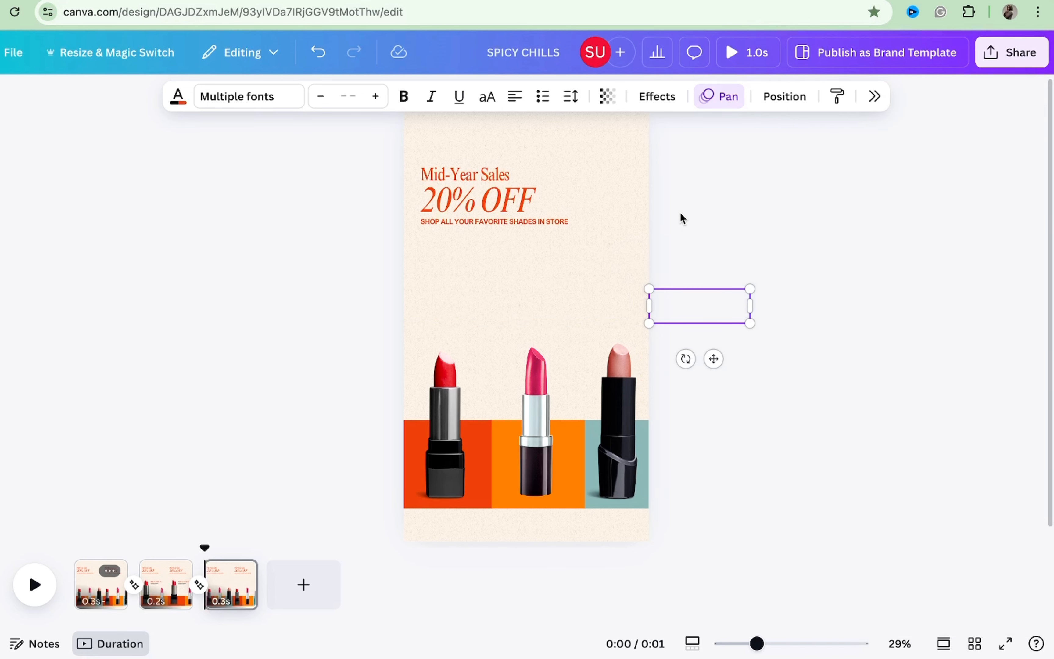
Step: Nudge the off-page "SPICY CHILLS" group back so that a thin sliver overlaps the page's right edge
click(612, 244)
drag(612, 247, 681, 316)
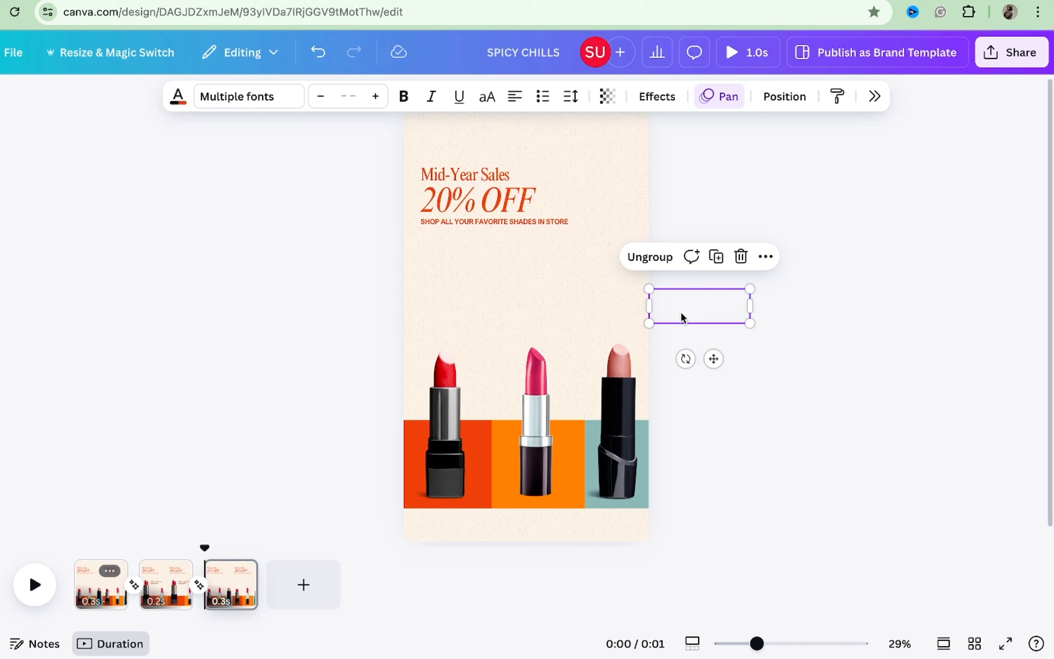
key(Delete)
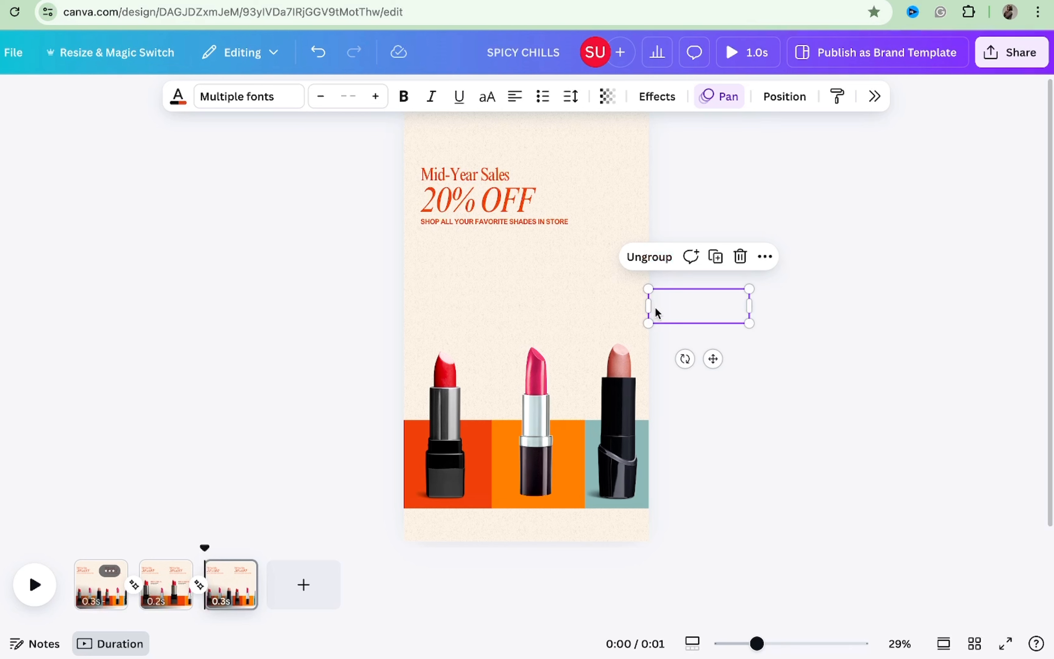
key(Delete)
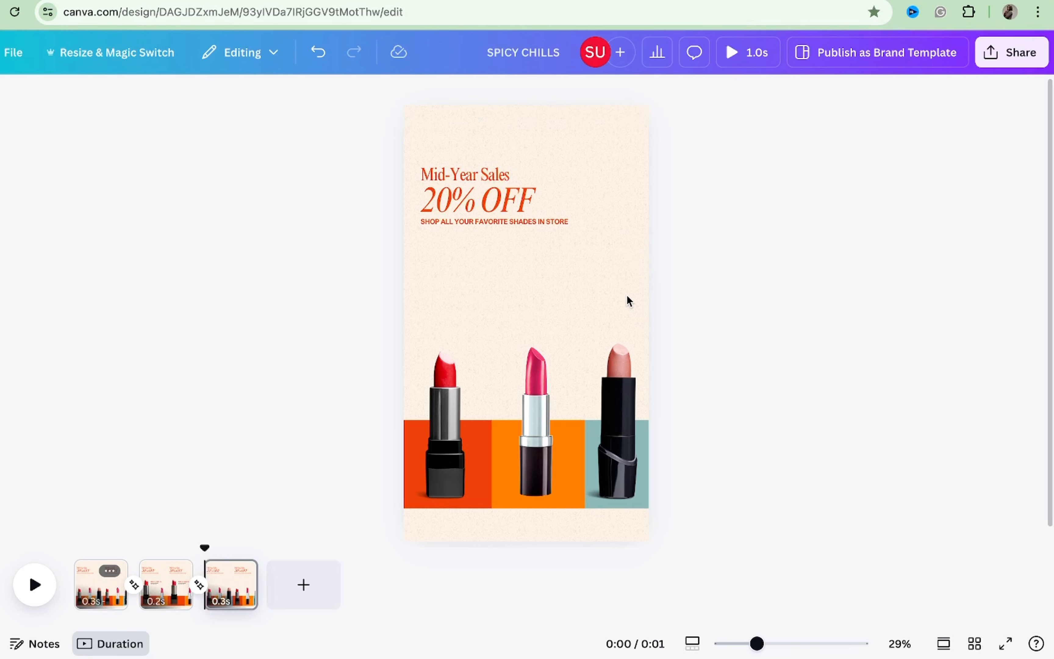
drag(627, 297, 715, 326)
key(Delete)
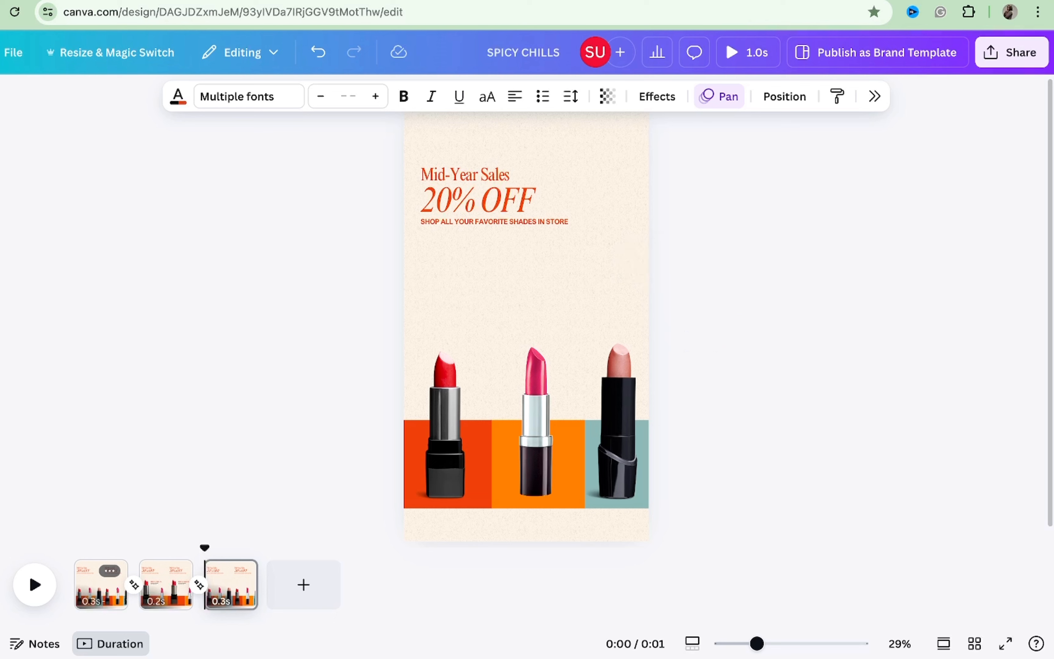
click(638, 284)
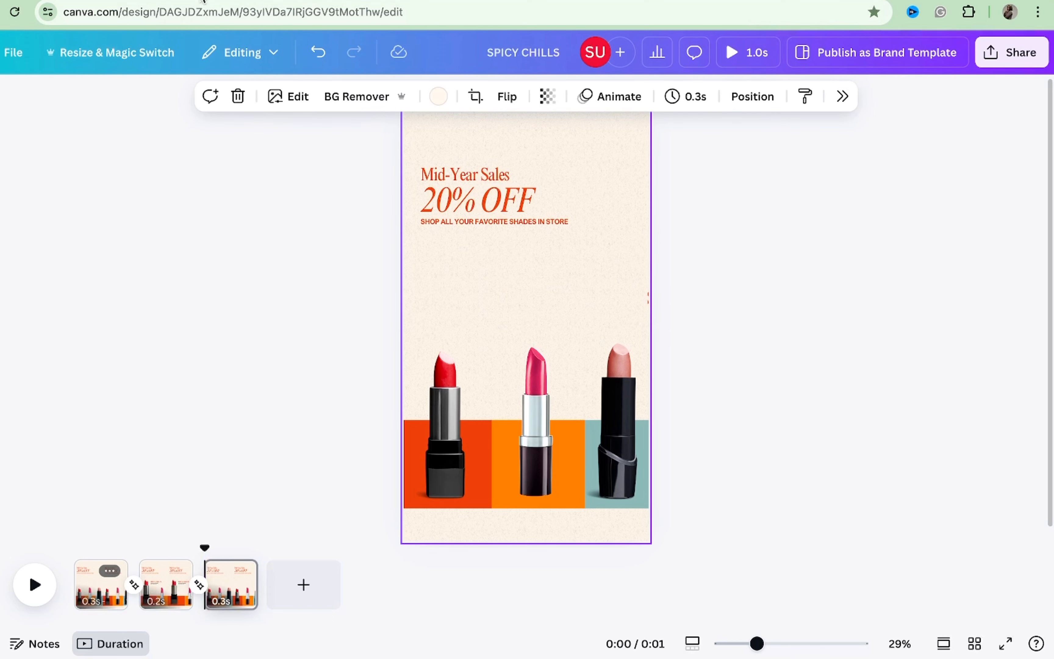
Step: On a duplicate of the third page, group the red lipstick with its red-orange block and move it past the left edge, leaving a sliver
click(237, 571)
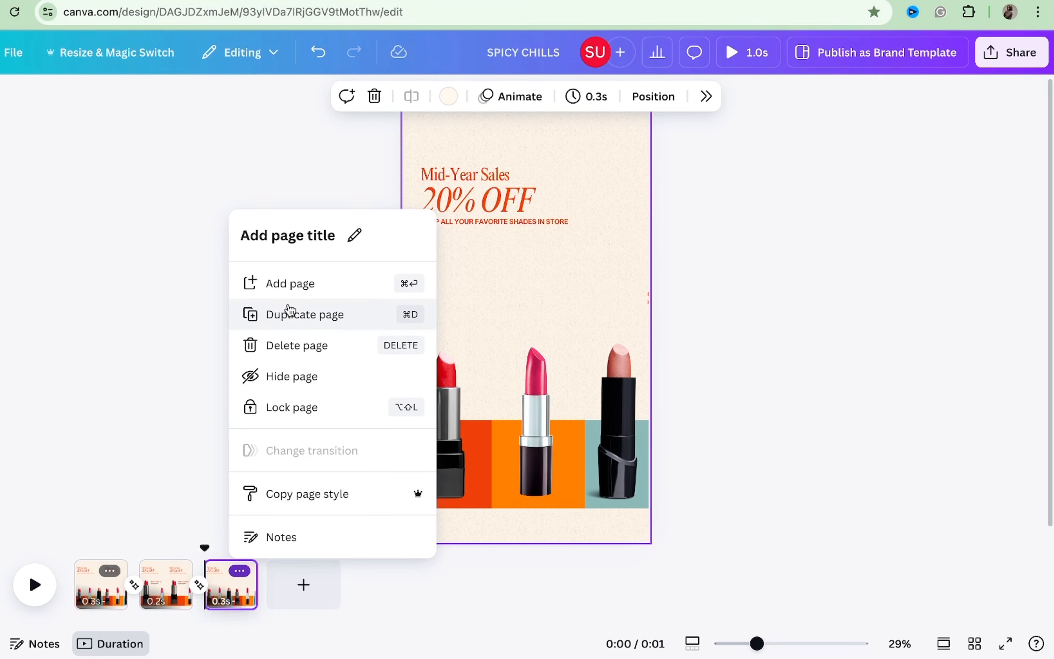
click(294, 321)
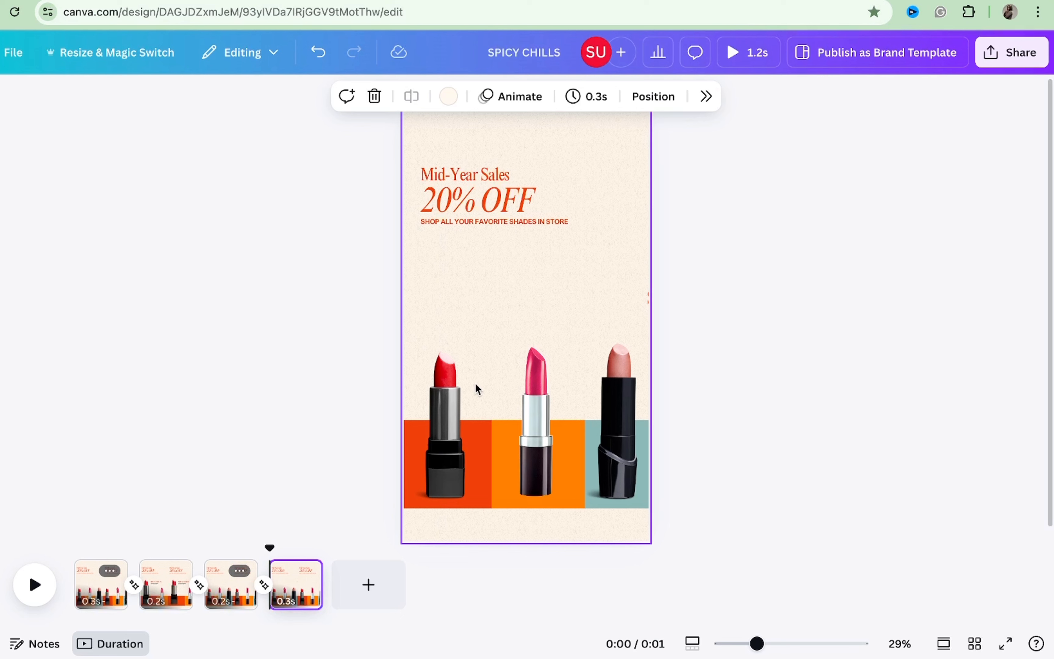
click(450, 455)
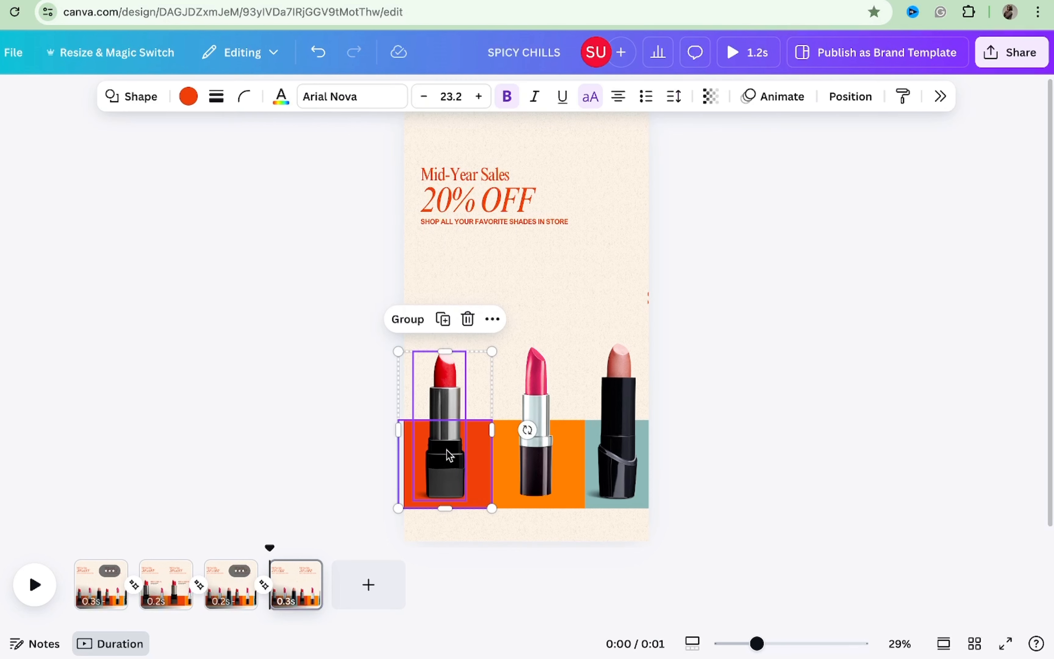
click(409, 323)
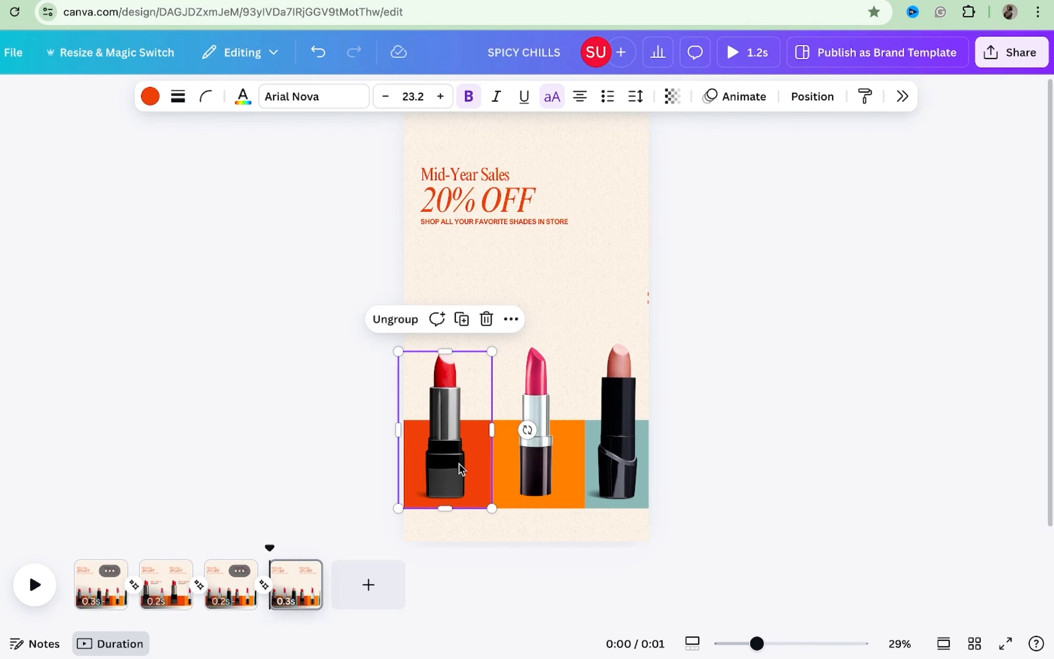
drag(458, 464, 391, 464)
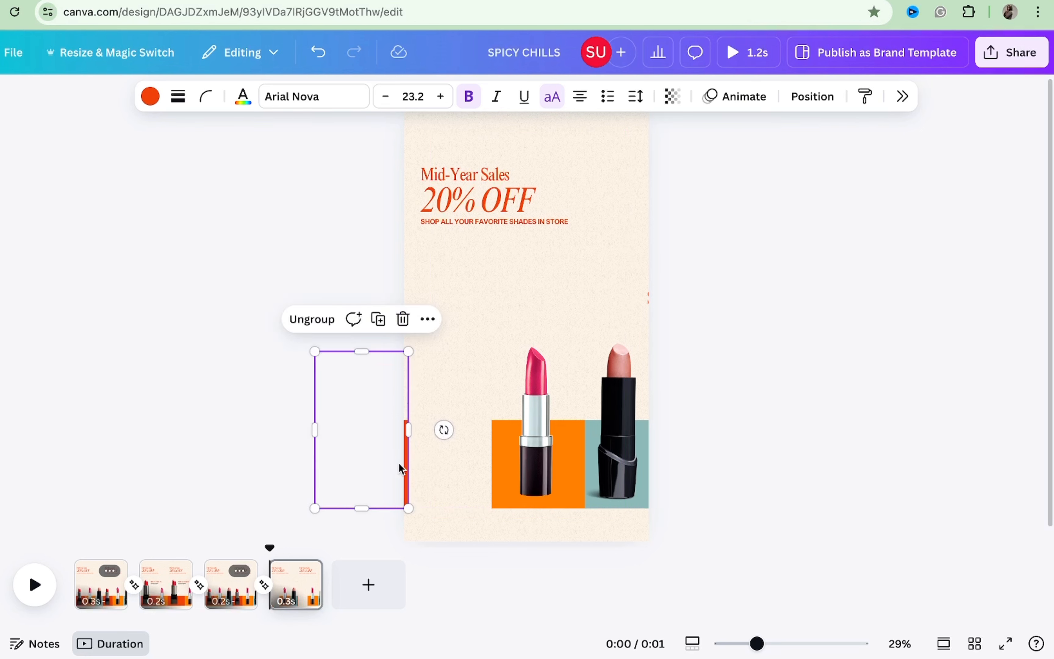
click(442, 474)
click(365, 458)
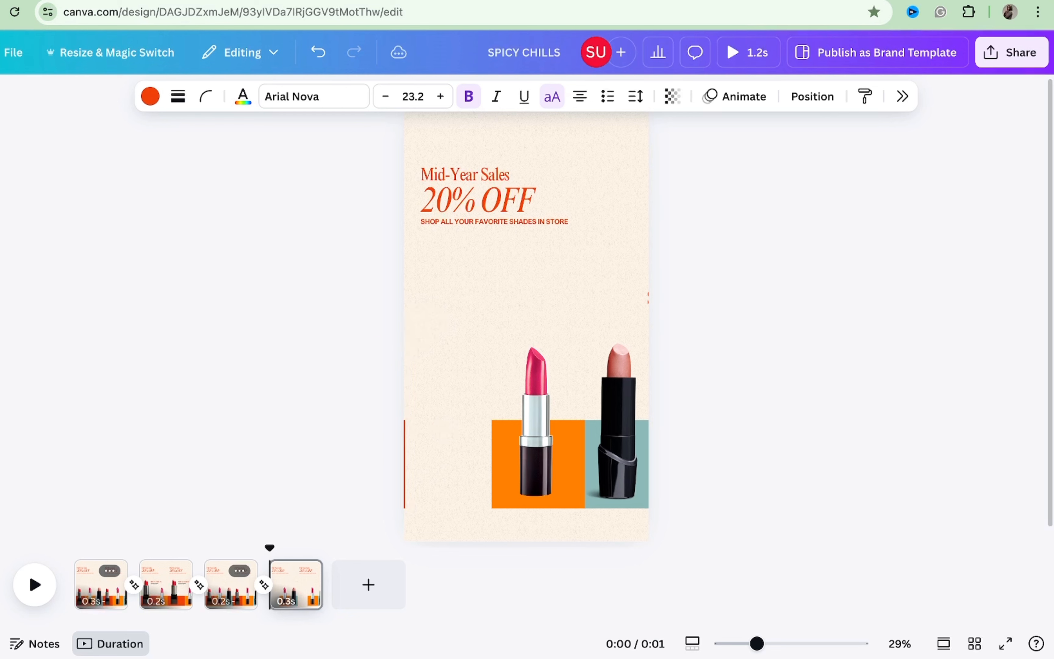
key(Escape)
Step: Widen the orange block to the page's left edge, then enlarge the pink lipstick and stand it on the block's left part
click(511, 438)
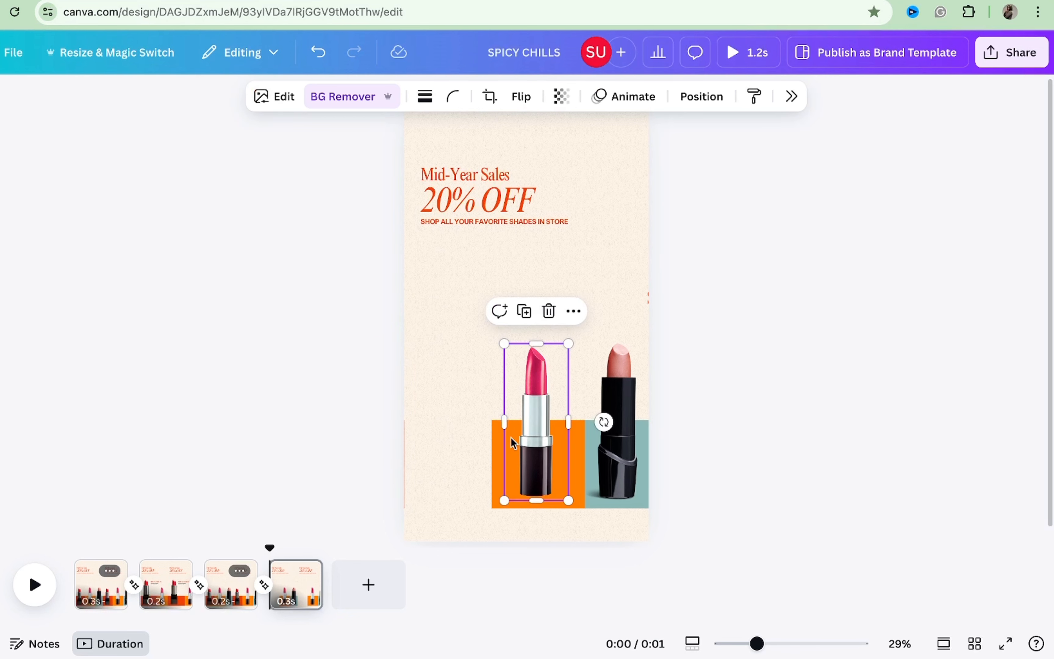
click(496, 460)
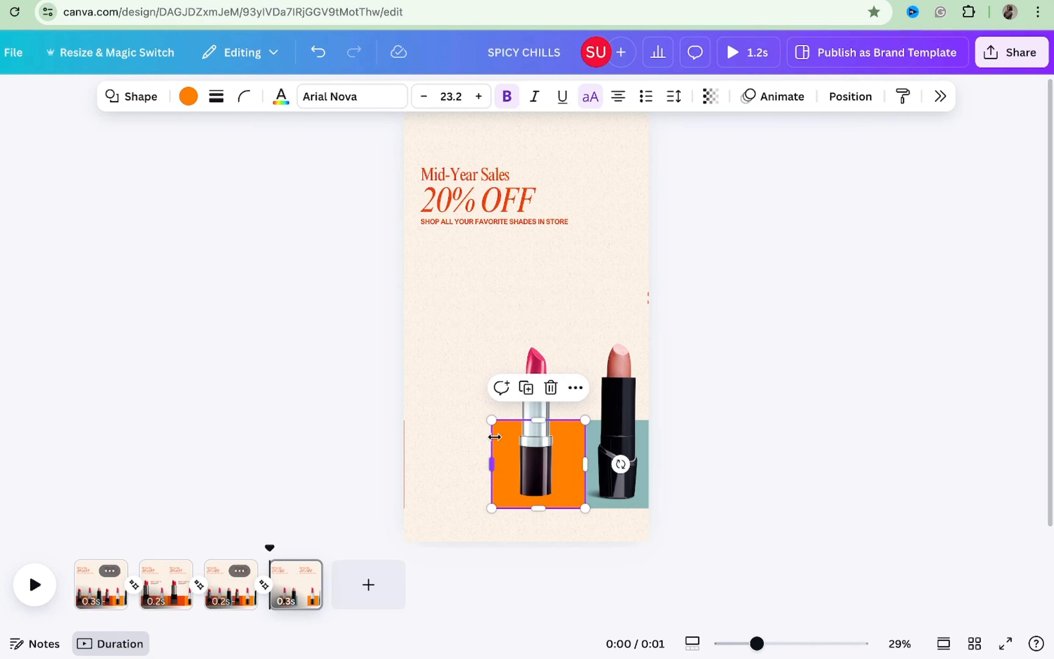
drag(492, 462, 404, 464)
click(535, 435)
drag(503, 342, 367, 306)
drag(514, 371, 440, 372)
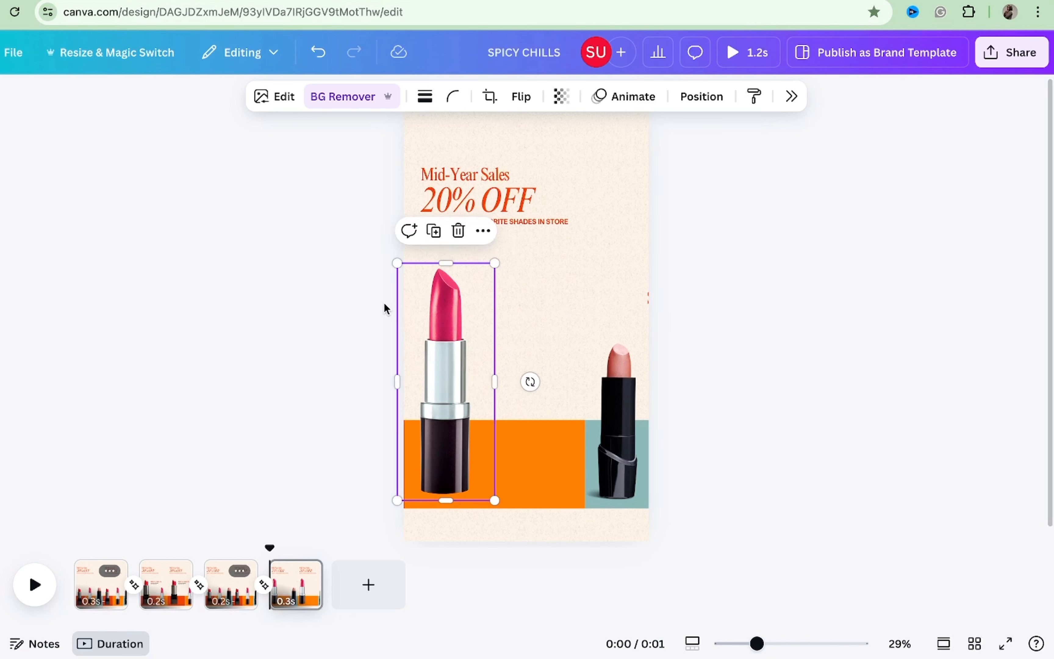
drag(426, 298, 432, 298)
Step: Add the "BOMBSHELL" title group with its tagline beside the pink lipstick and set its Pan direction to the left
click(624, 265)
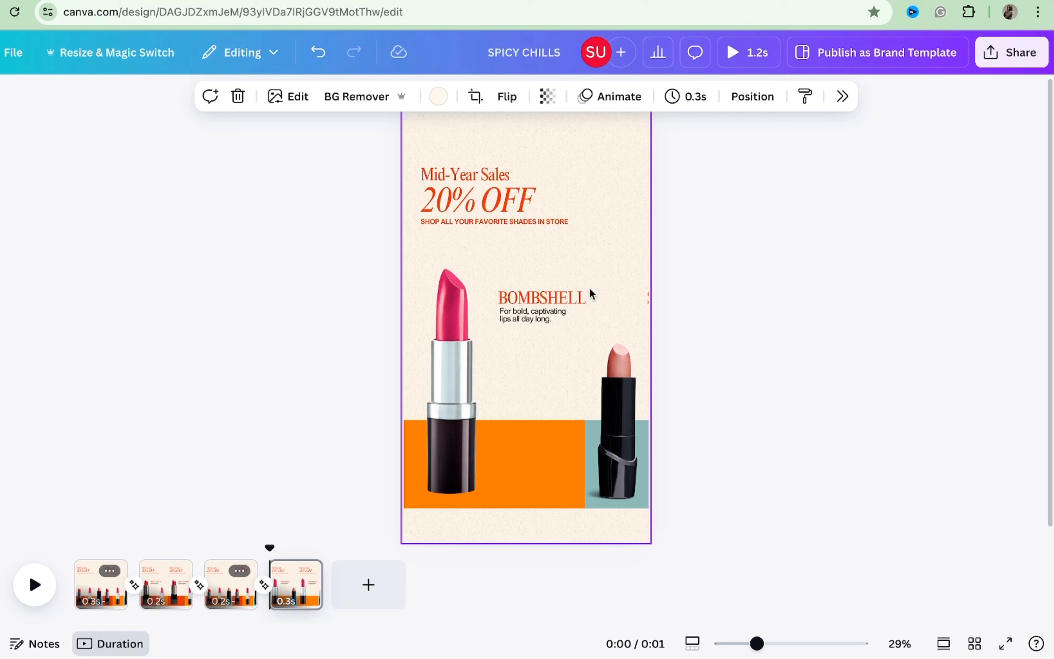
click(558, 312)
click(532, 350)
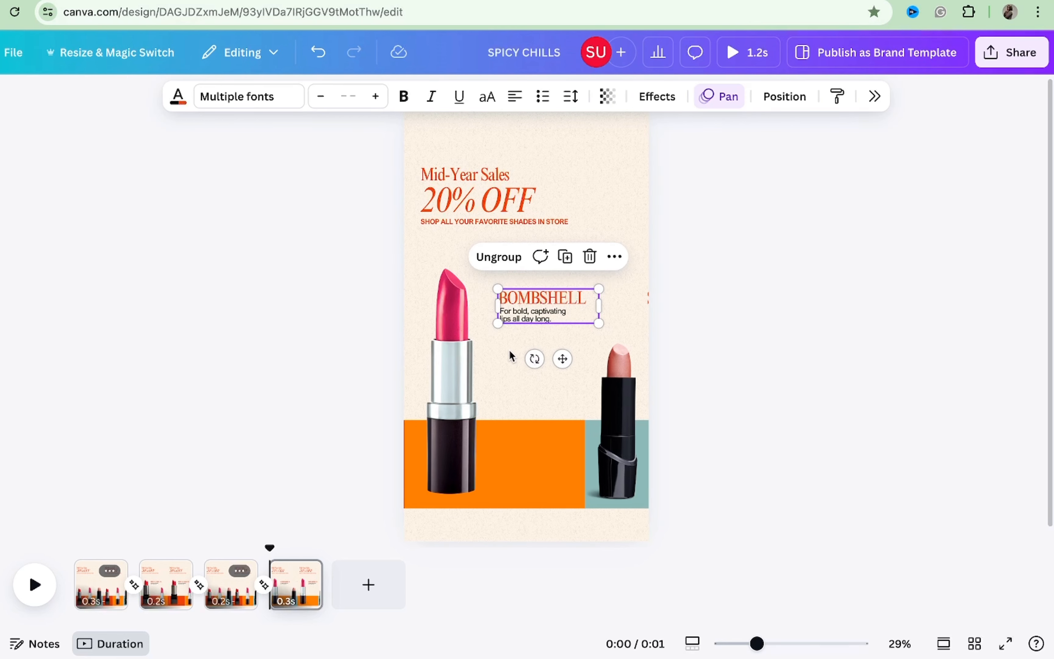
drag(509, 349, 535, 279)
click(725, 96)
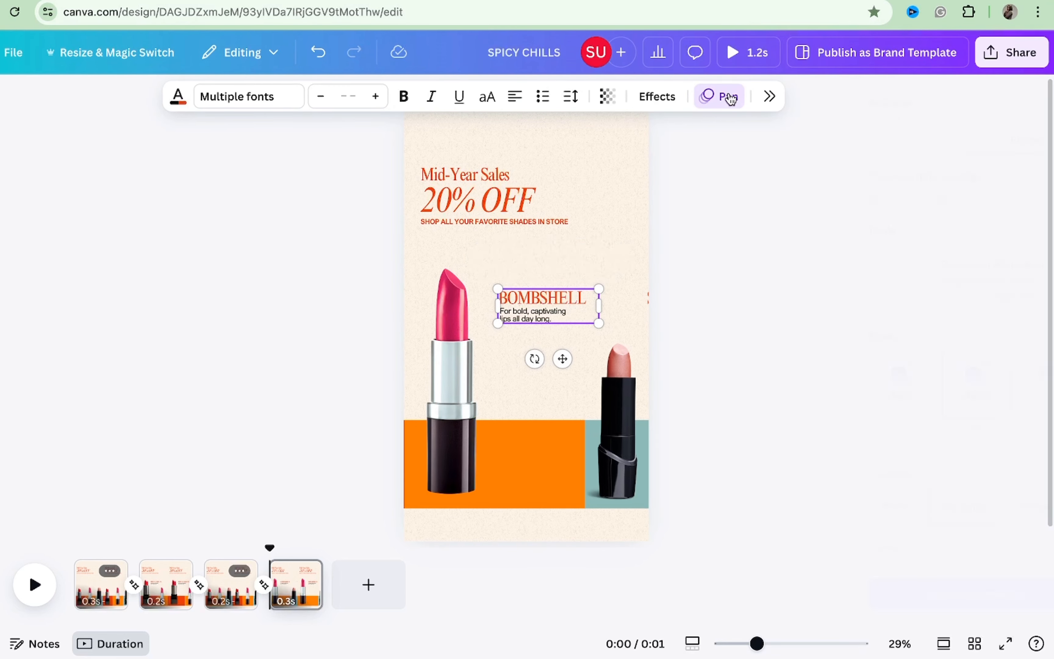
scroll(929, 388, down, 6)
click(842, 309)
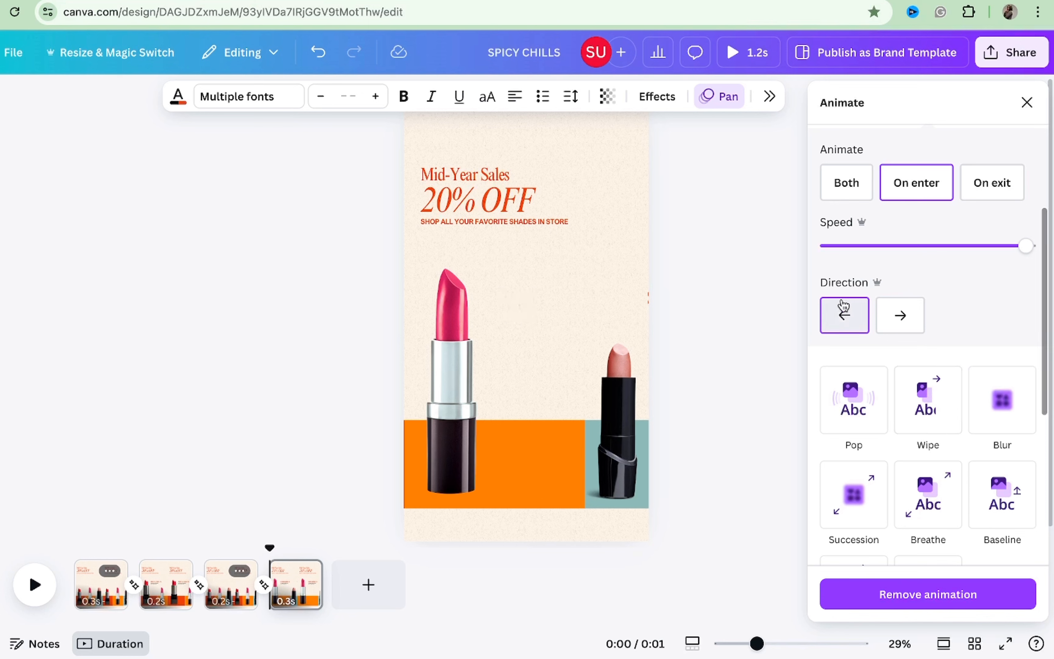
click(687, 304)
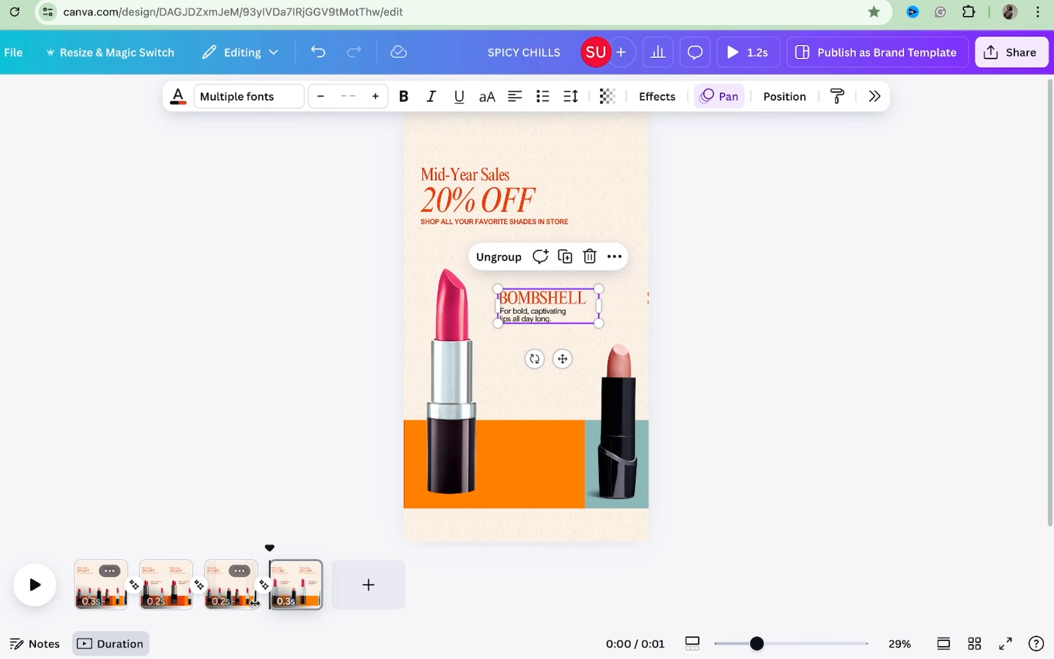
Step: Duplicate the fourth page, which features the pink lipstick, to make a fifth page
click(300, 586)
click(305, 572)
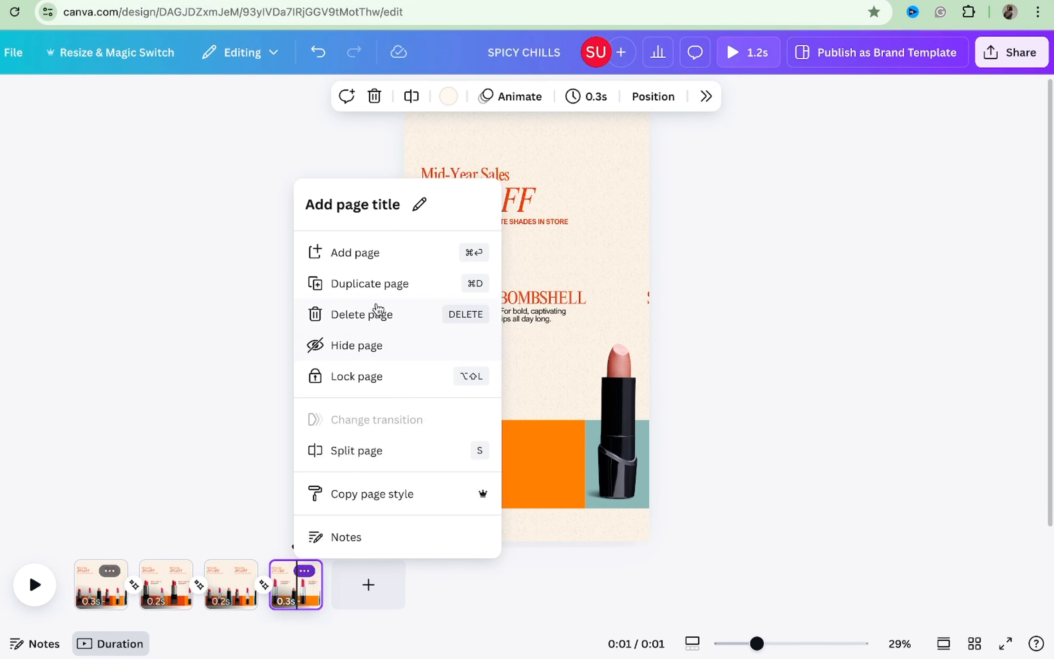
click(402, 284)
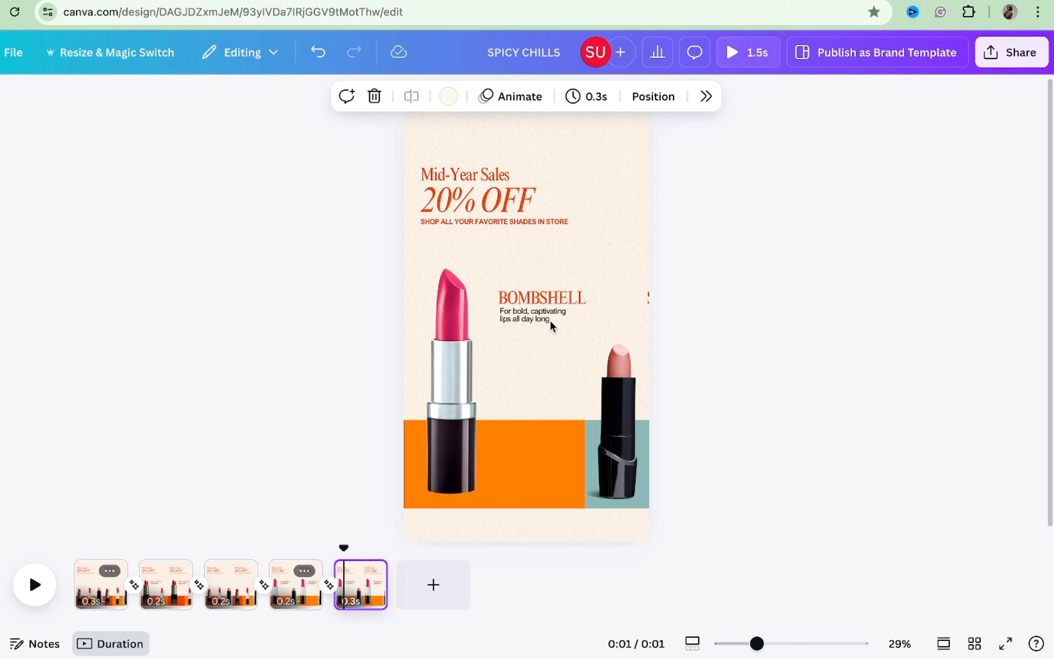
Step: On the fifth page, delete the leftover title at the page's right edge and move the "BOMBSHELL" title group over to that edge
click(641, 305)
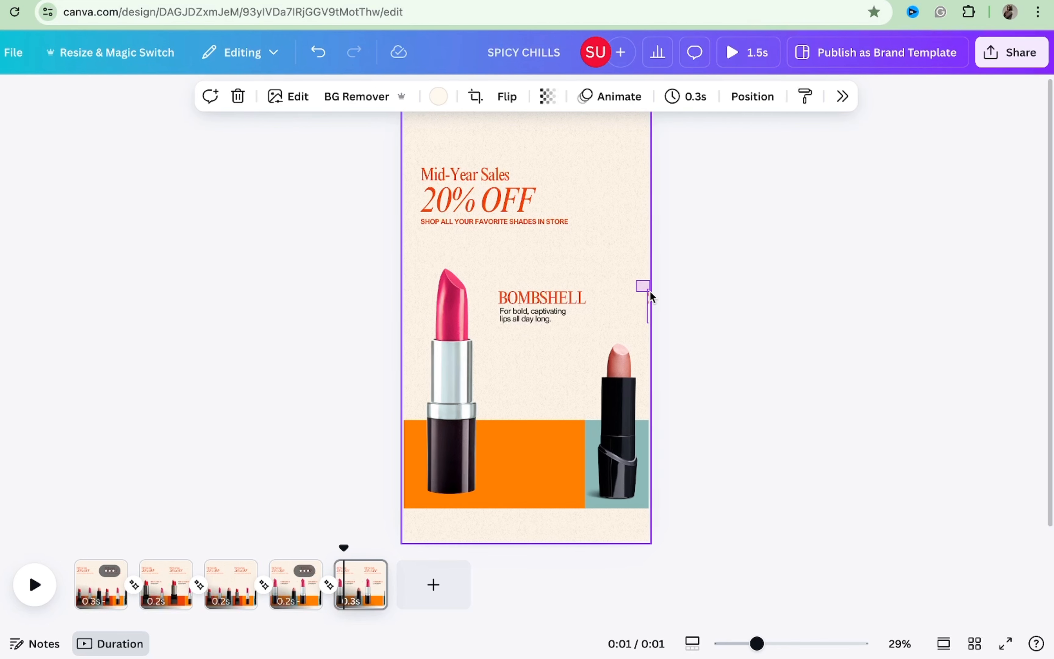
drag(650, 292, 665, 312)
key(Delete)
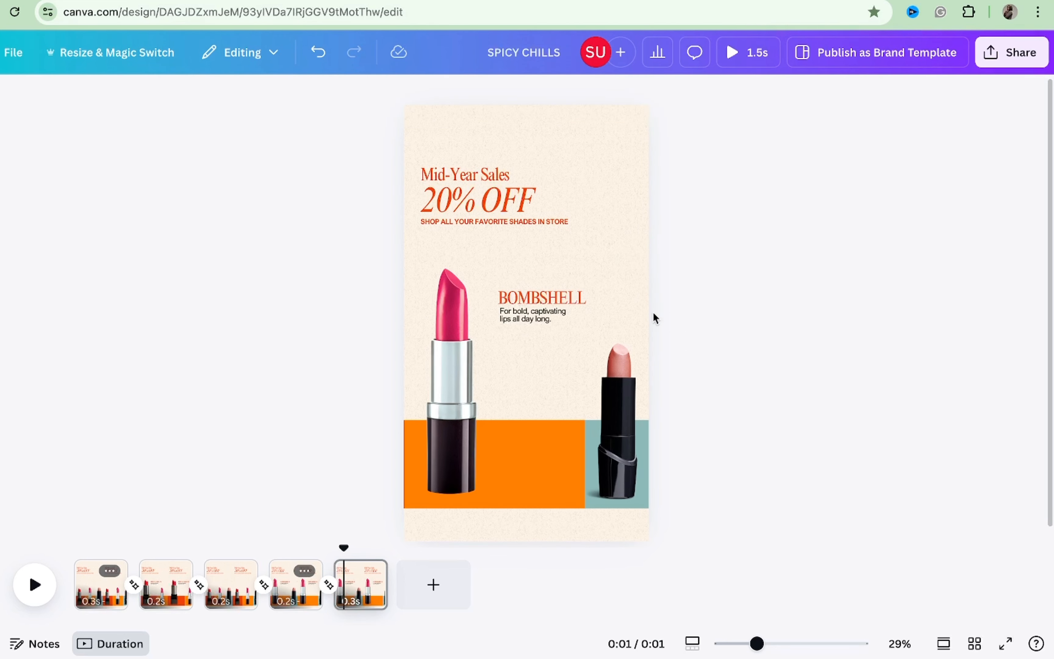
click(537, 314)
drag(523, 307, 654, 304)
Step: Apply a Pan animation on enter to the "BOMBSHELL" title, directed to the right at maximum speed
click(775, 104)
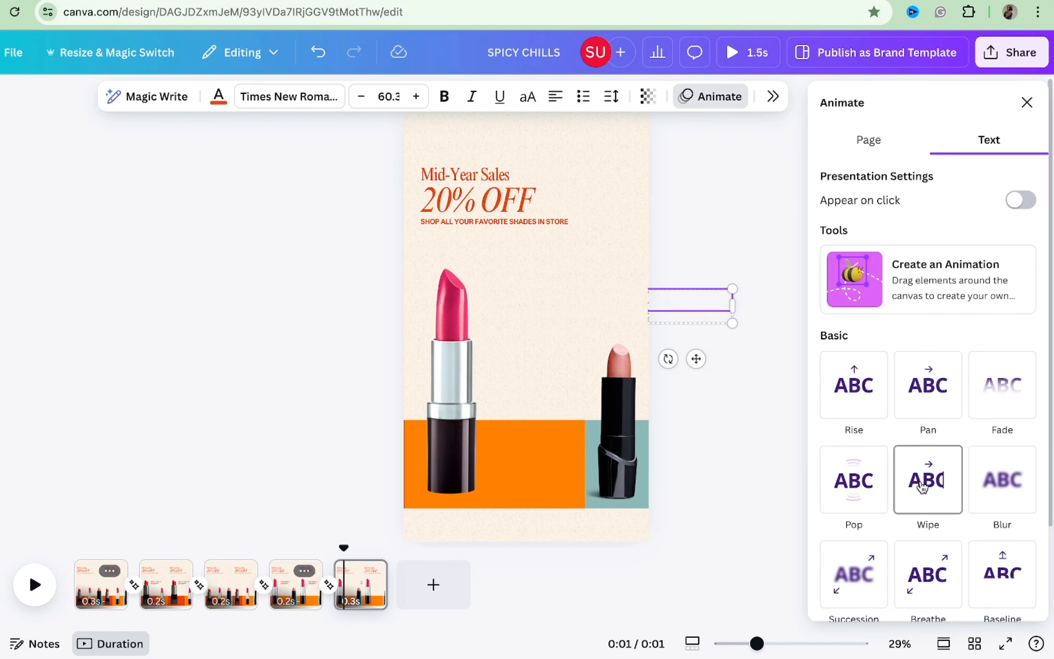
scroll(928, 400, down, 2)
click(930, 336)
scroll(957, 409, down, 4)
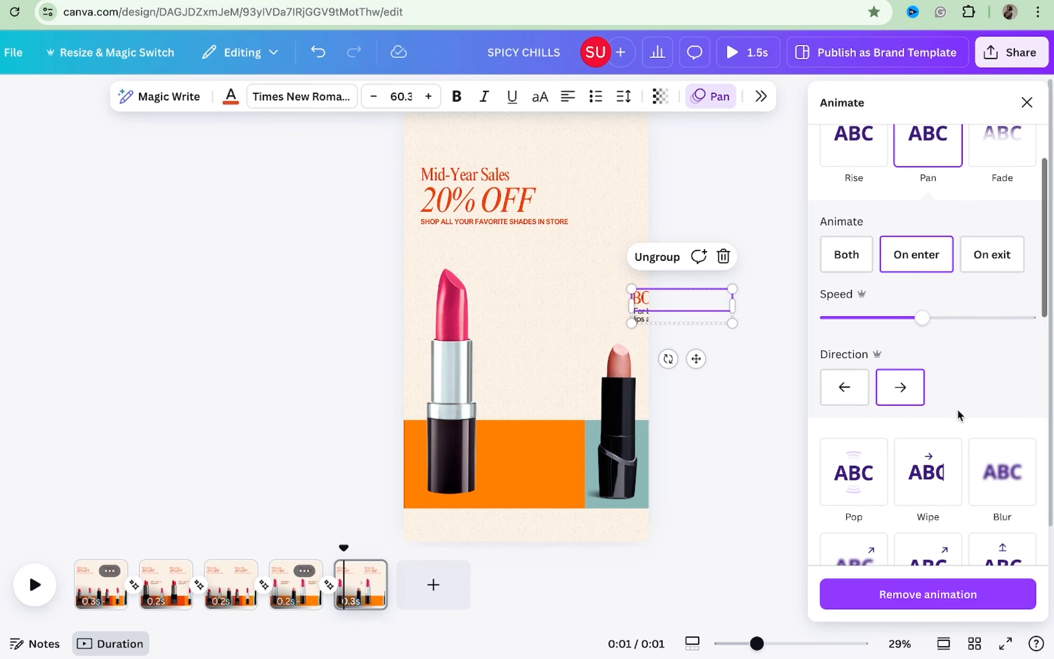
click(901, 383)
click(1036, 322)
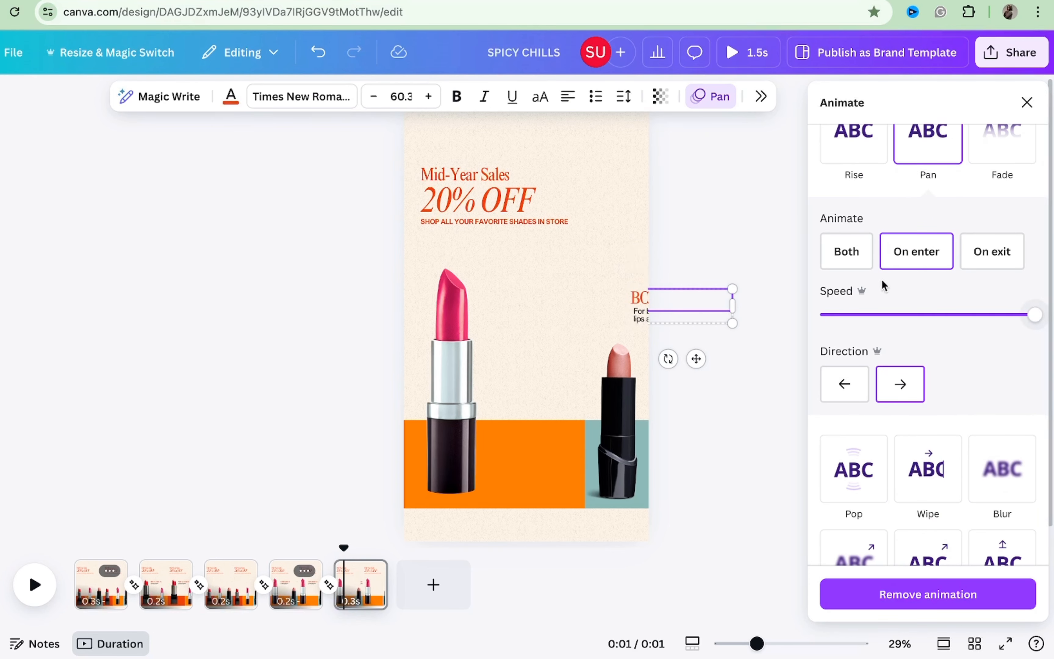
Step: Reposition the whole "BOMBSHELL" title group past the page's right edge, leaving only a sliver of its text on the page
click(603, 291)
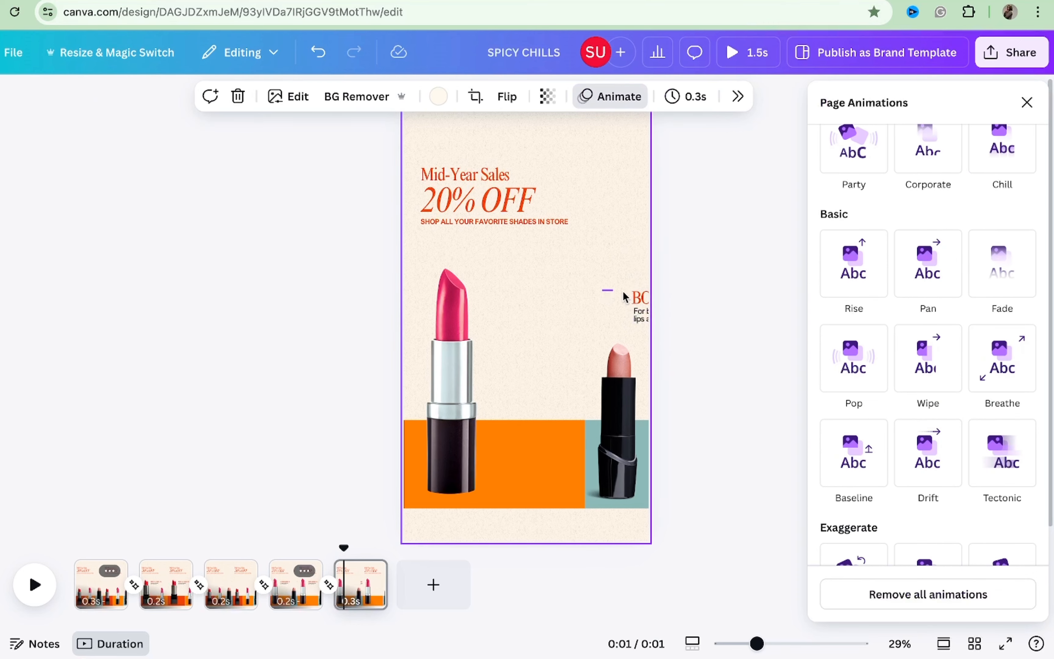
click(638, 301)
drag(650, 303, 665, 302)
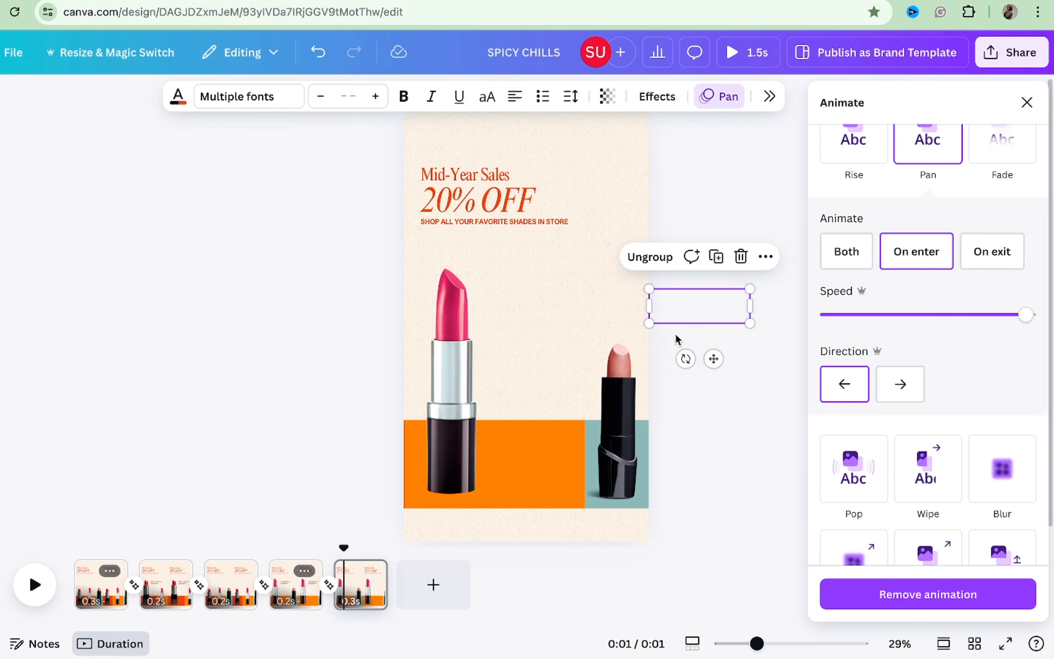
drag(684, 291, 678, 293)
click(578, 297)
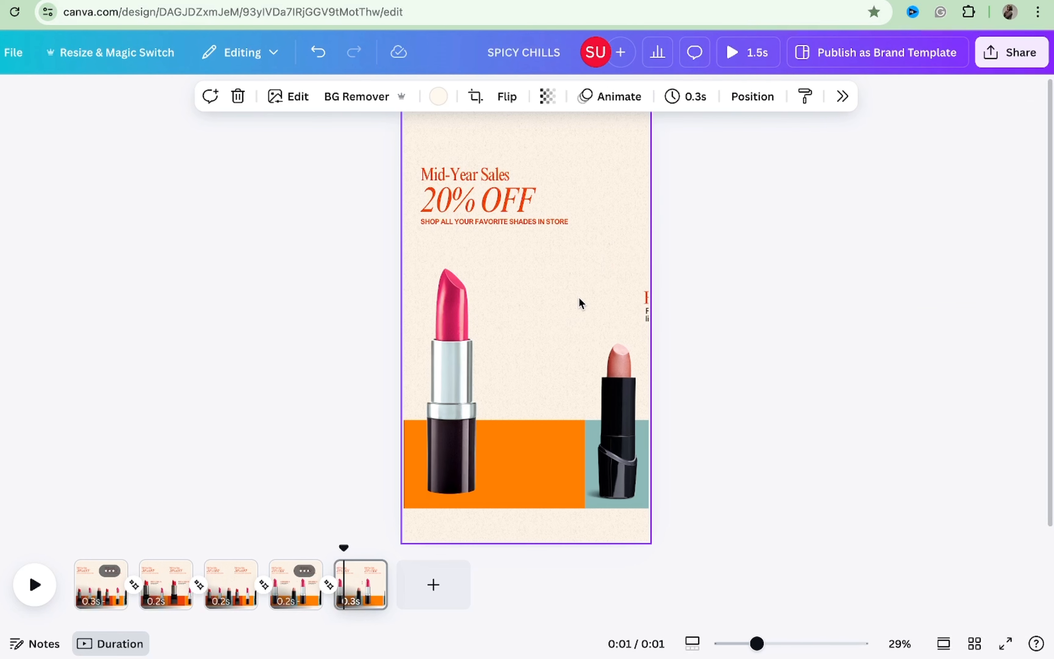
Step: Duplicate the first page and move the copy to the end of the sequence as the sixth page
click(110, 570)
click(174, 323)
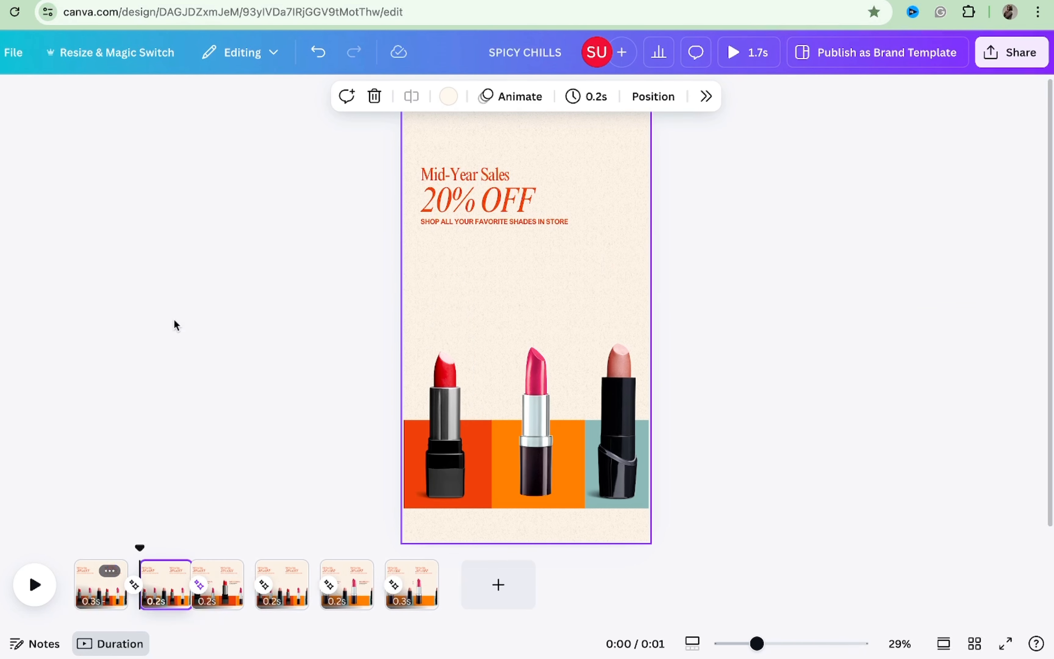
drag(164, 582, 344, 586)
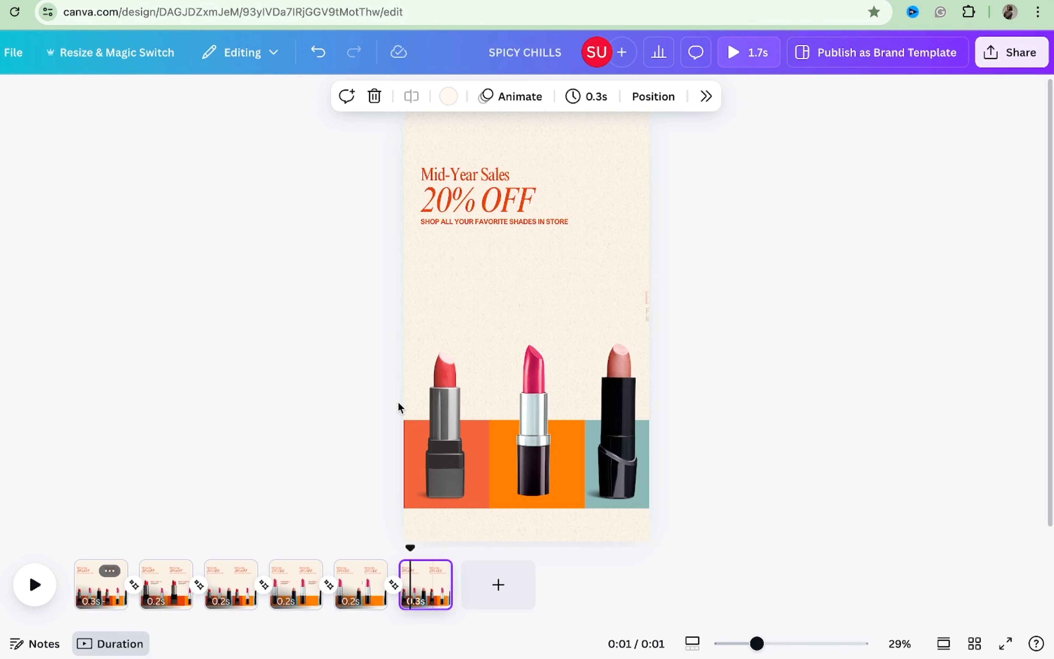
Step: Group the red and pink lipsticks with their two blocks and move them past the page's left edge, leaving a thin sliver
drag(386, 388, 550, 469)
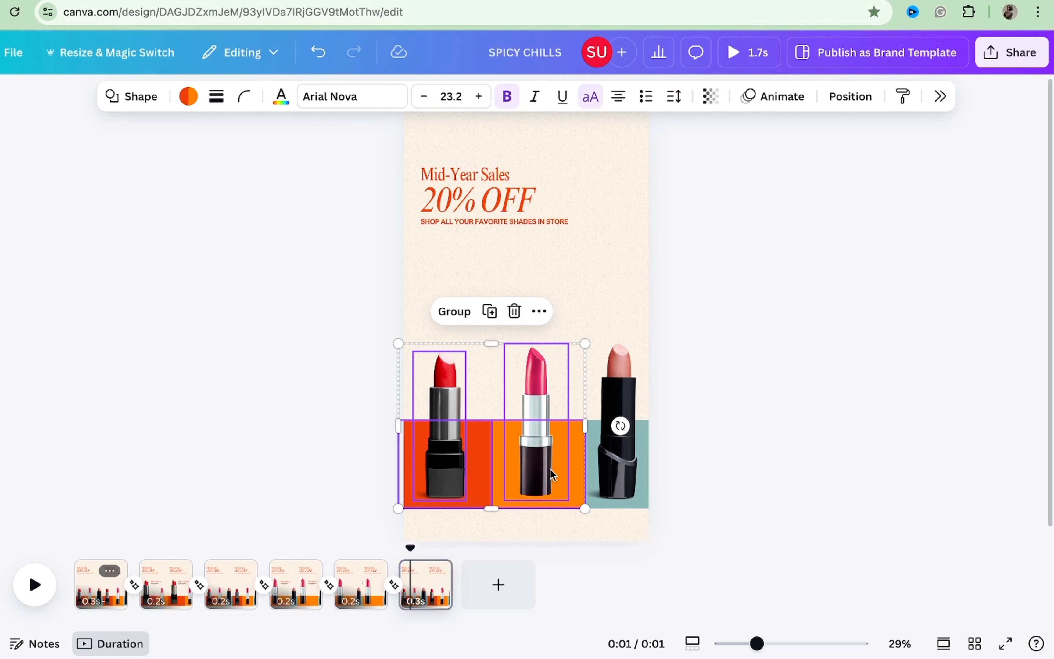
drag(501, 432, 362, 446)
click(439, 322)
key(Left)
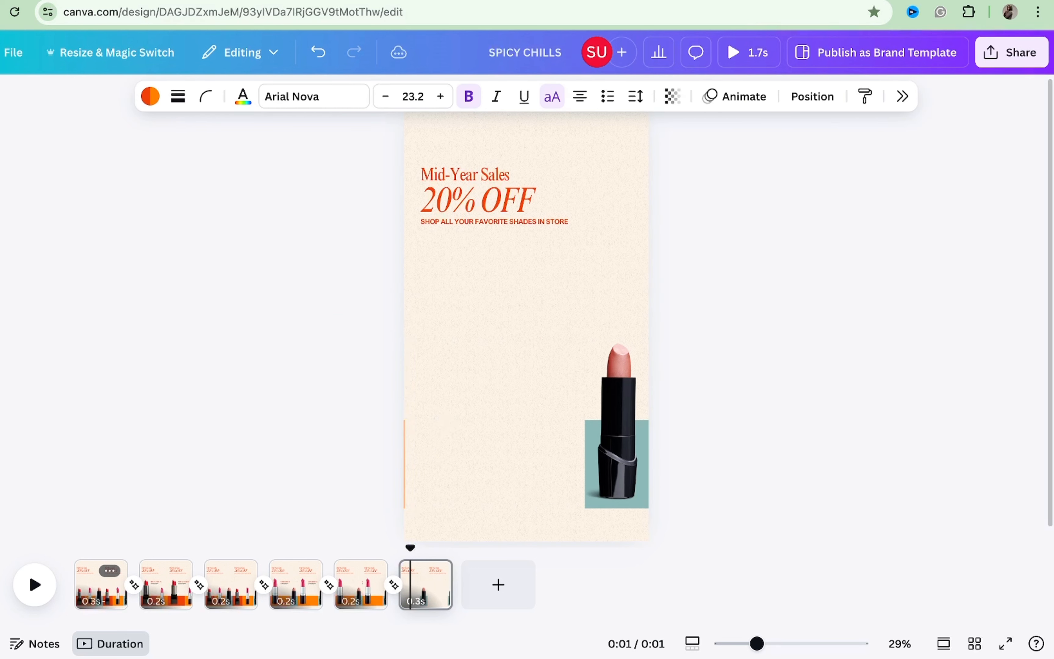
Step: Widen the teal block to the page's left edge and enlarge the nude lipstick standing on its right part
click(561, 424)
click(586, 433)
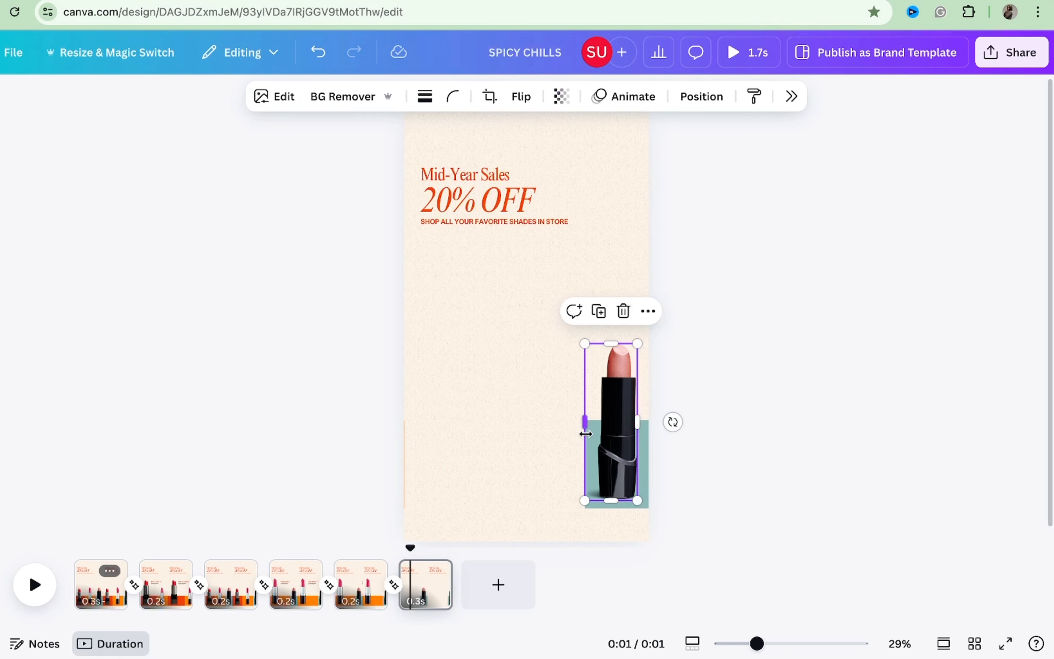
click(647, 458)
drag(585, 463, 403, 487)
click(616, 419)
drag(586, 345, 534, 266)
Step: Add the "FRISKY" title group with its tagline beside the nude lipstick and set its Pan speed to the maximum
click(463, 305)
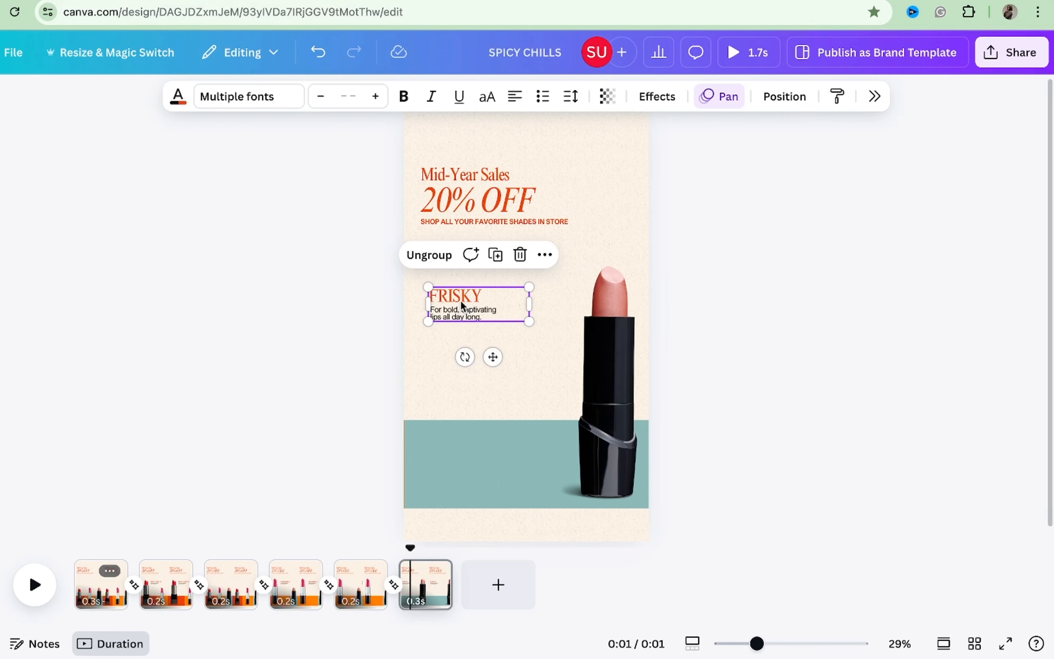
click(723, 96)
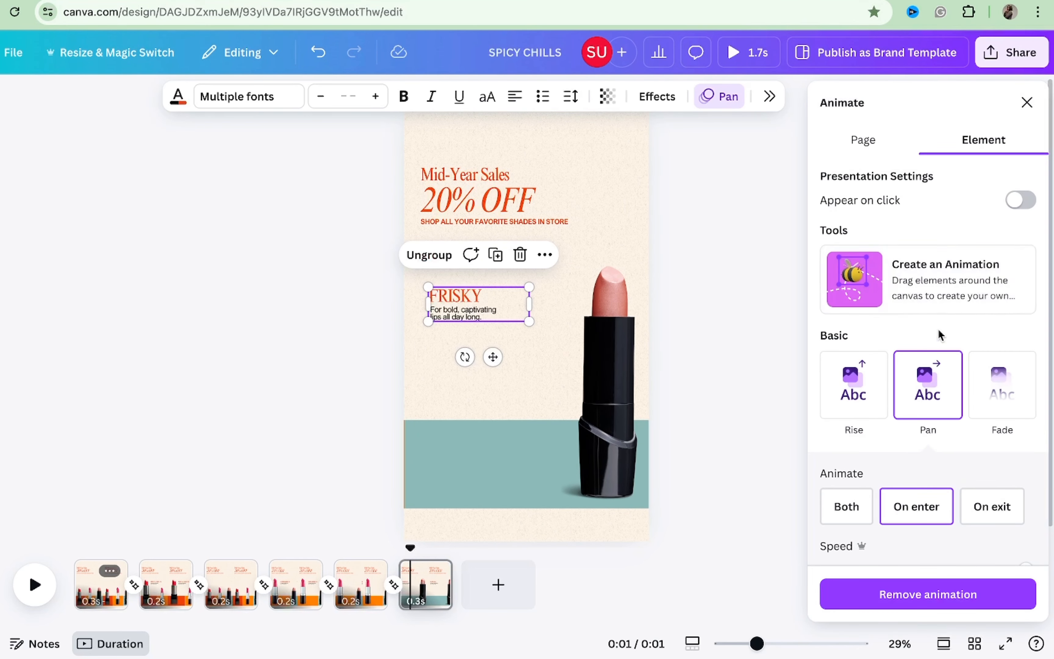
scroll(936, 333, down, 2)
scroll(926, 311, down, 3)
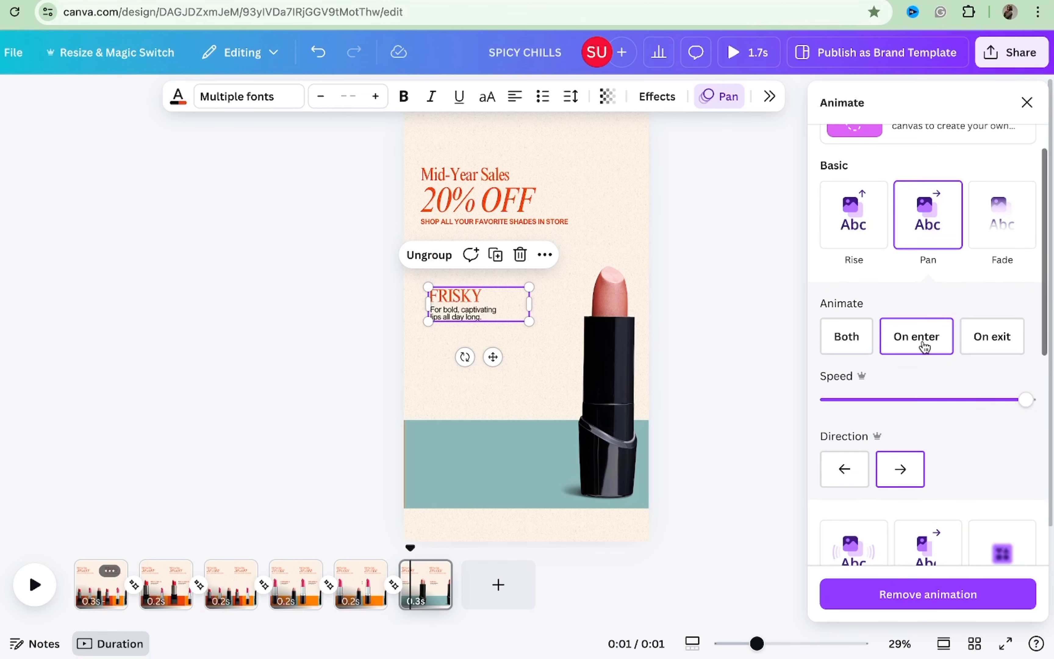
drag(1024, 401, 1040, 401)
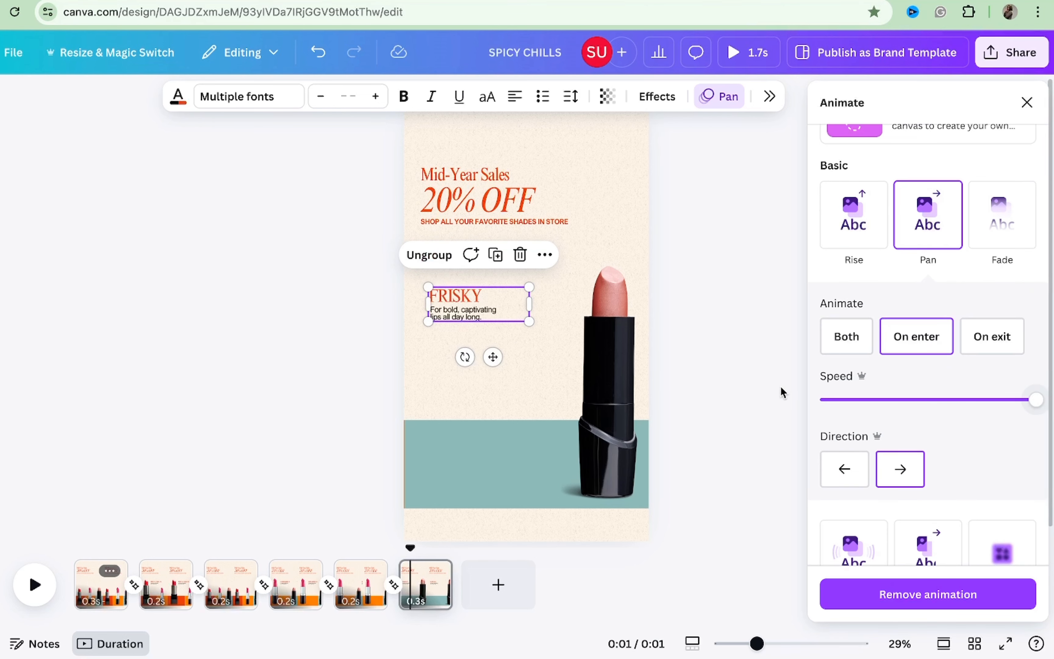
click(769, 378)
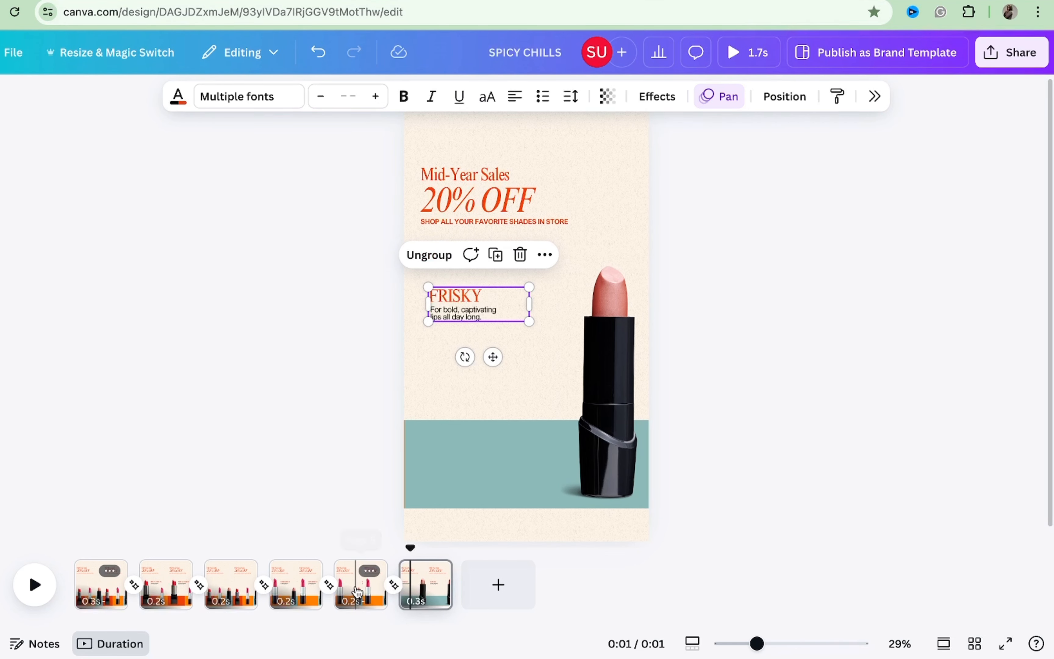
Step: Place a duplicate of the first page at the end of the sequence as the seventh page and delete its "Mid-Year Sales 20% OFF" headline text
click(369, 593)
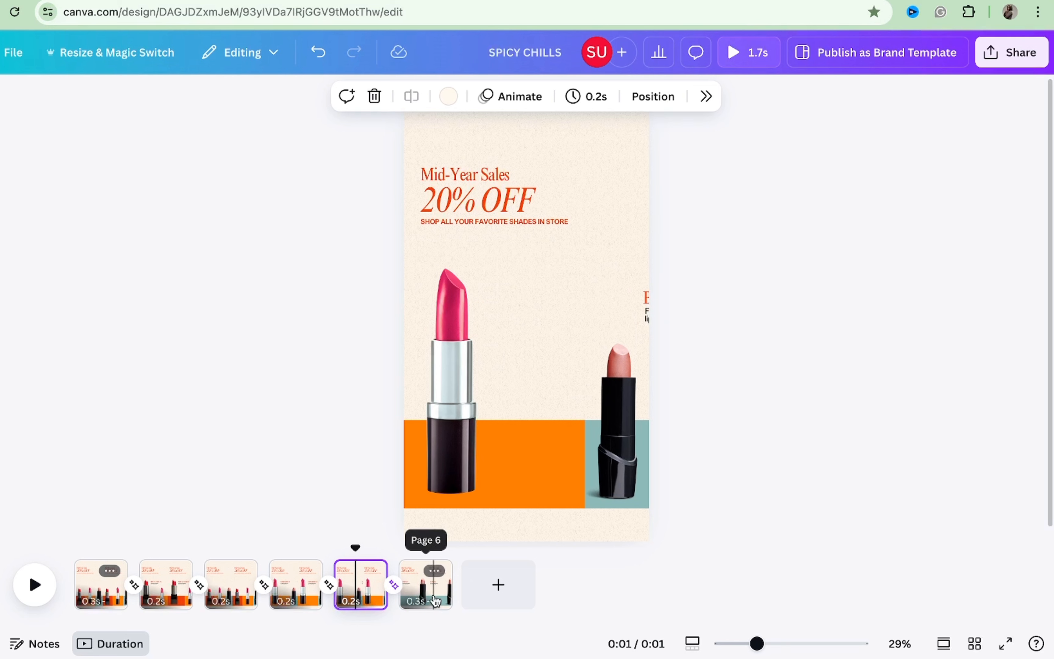
click(101, 579)
click(109, 571)
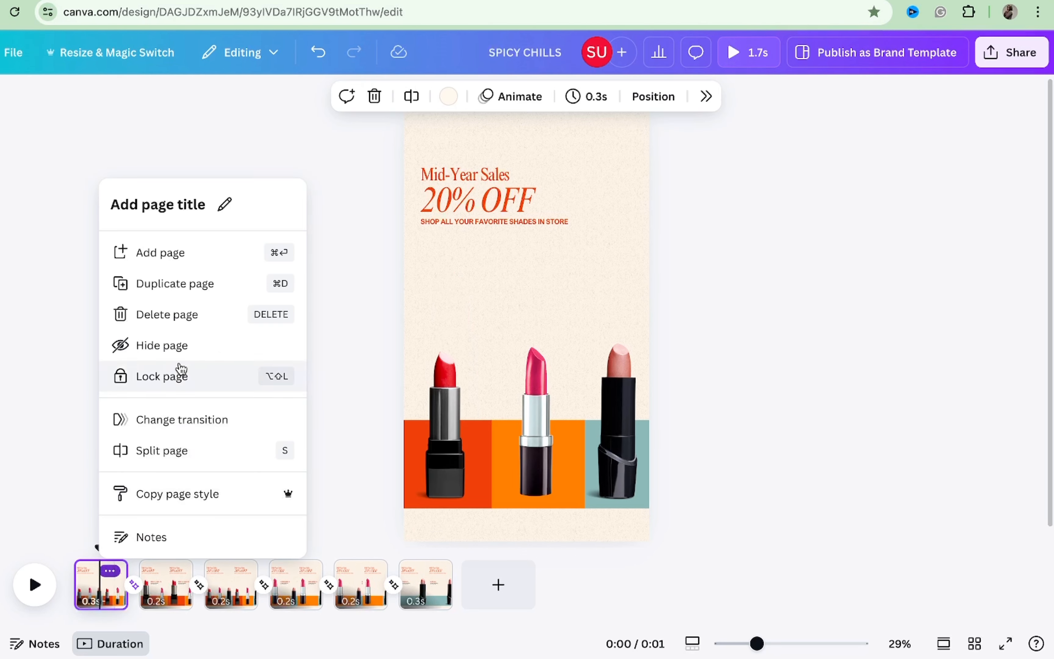
click(176, 285)
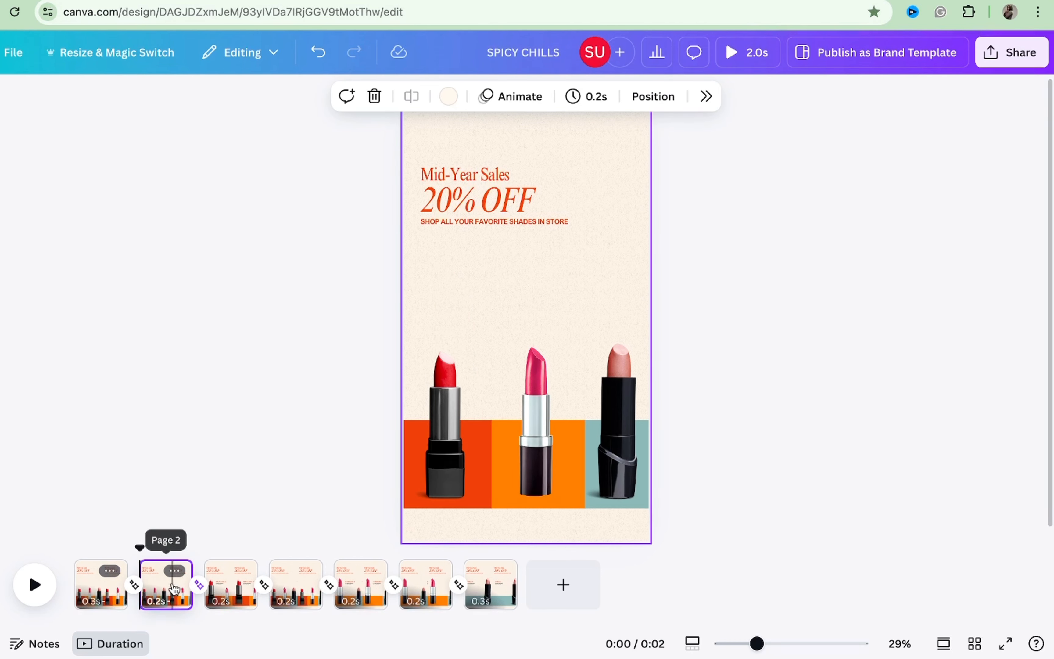
drag(165, 579, 397, 605)
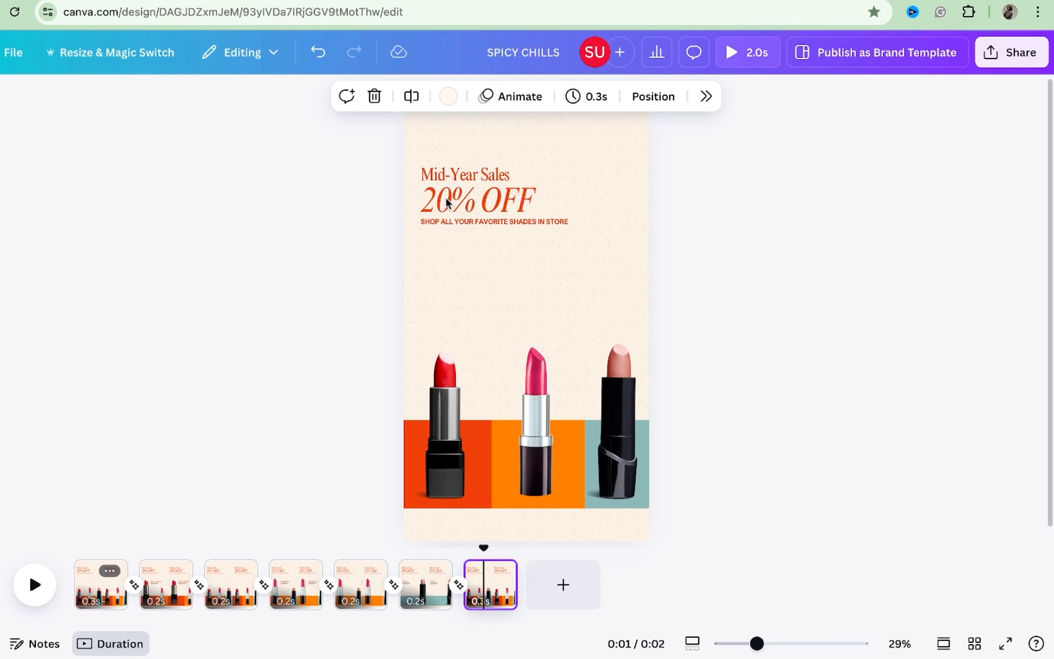
click(413, 161)
key(Delete)
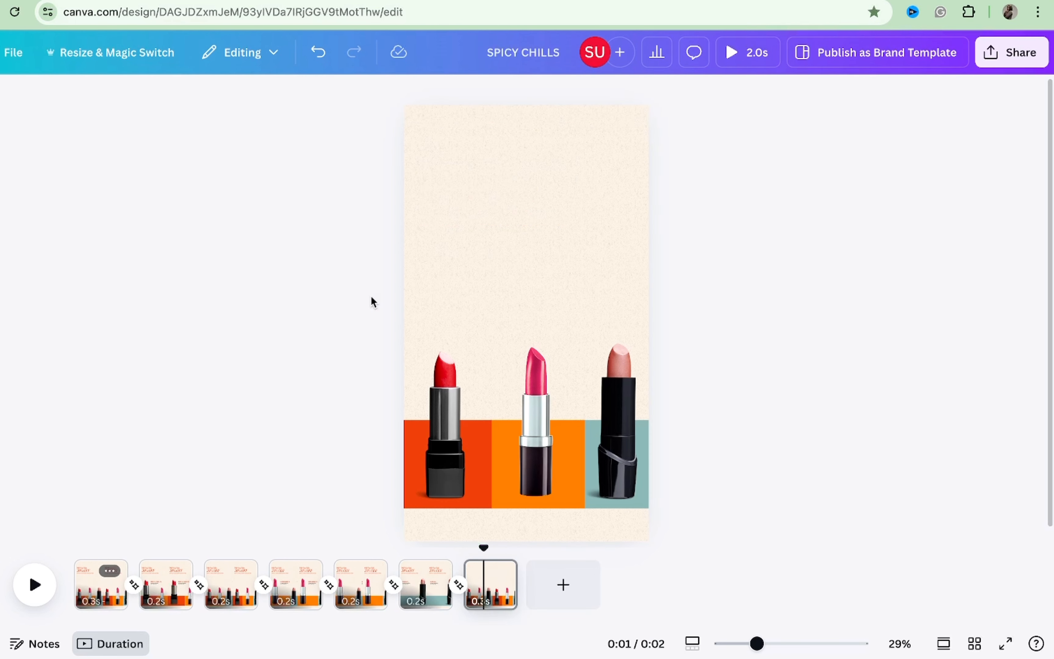
drag(360, 323, 662, 492)
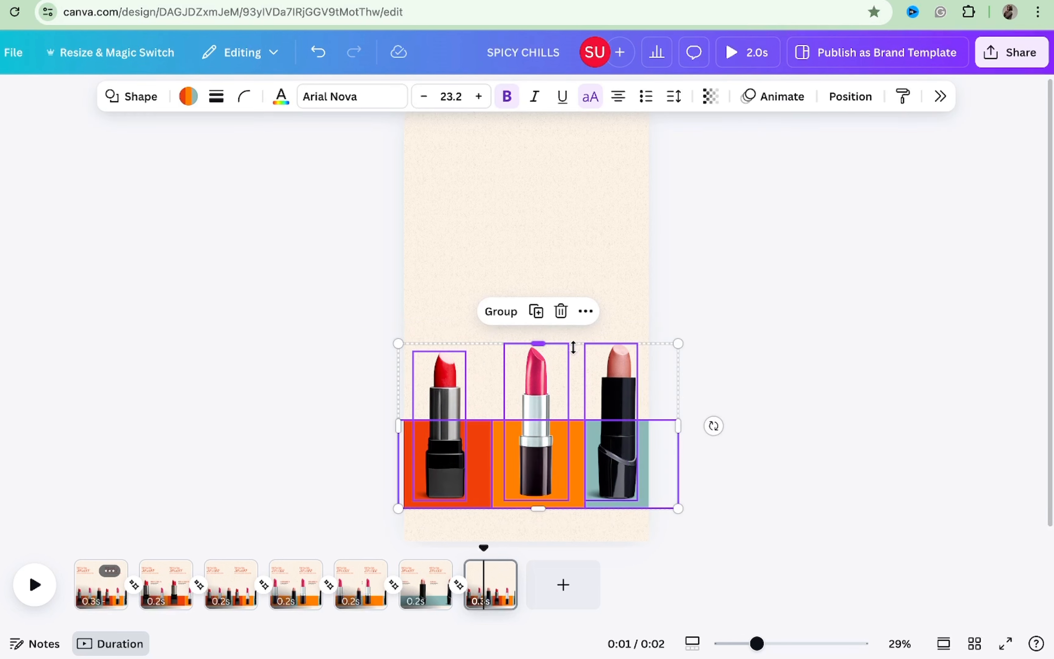
drag(572, 346, 574, 261)
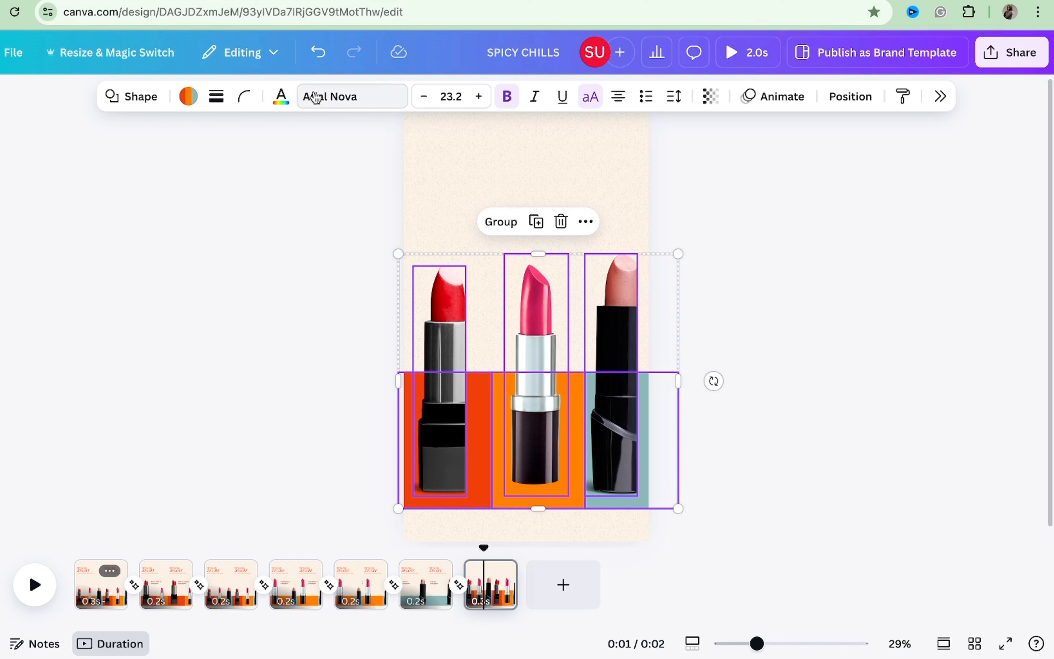
click(318, 52)
click(318, 53)
click(462, 174)
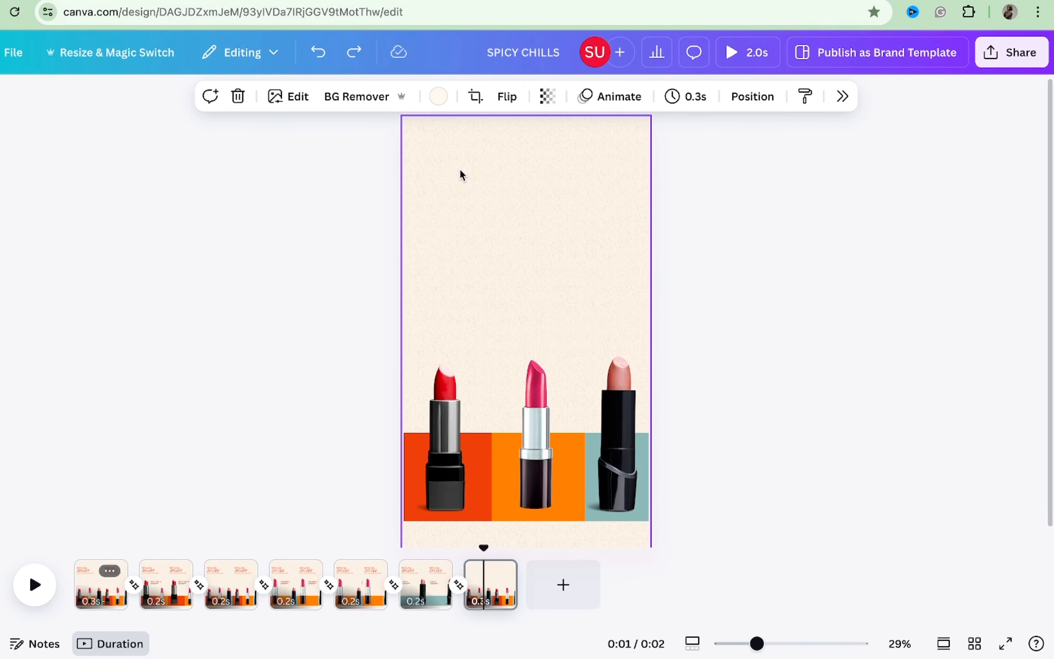
key(super+shift+z)
drag(535, 260, 534, 320)
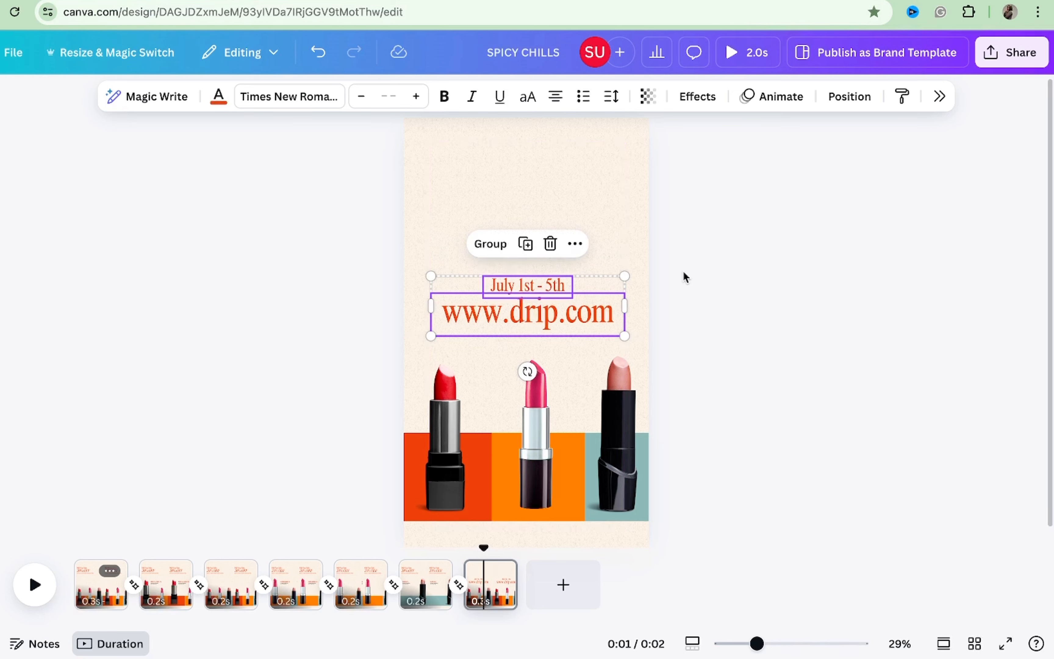
click(690, 275)
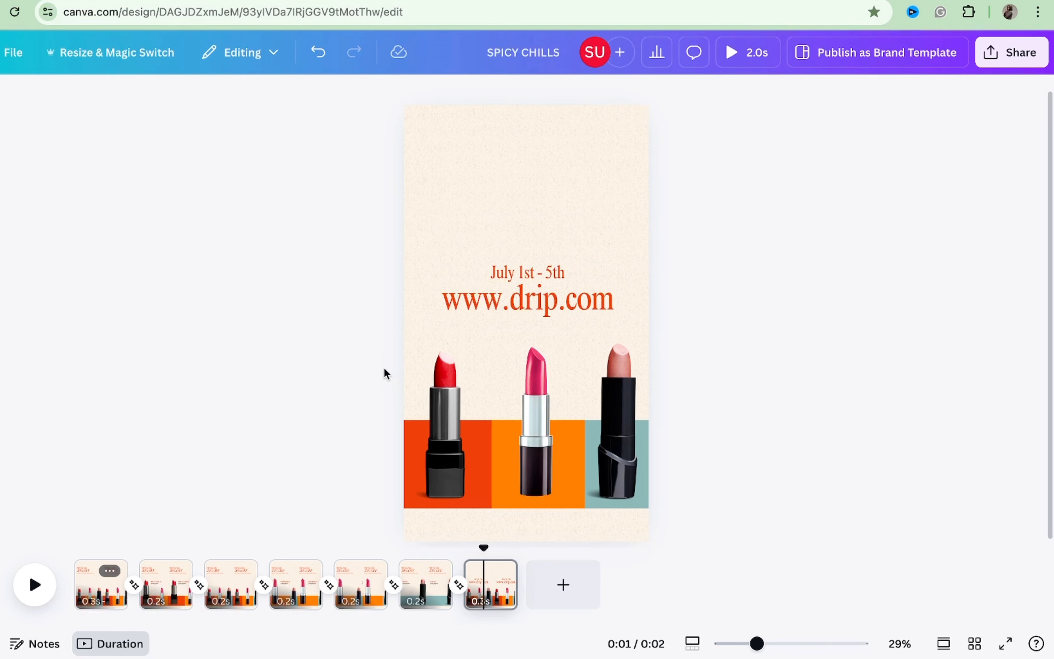
Step: Slightly enlarge the three lipsticks together with their blocks on the last page and shift them a little to the right
drag(385, 373, 637, 454)
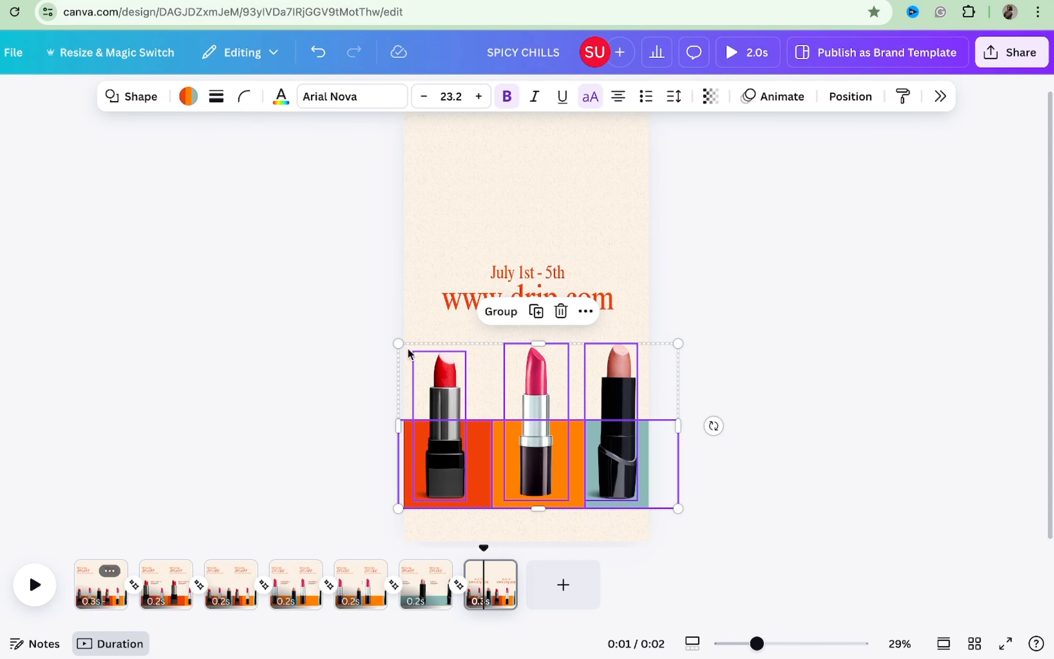
drag(396, 343, 379, 332)
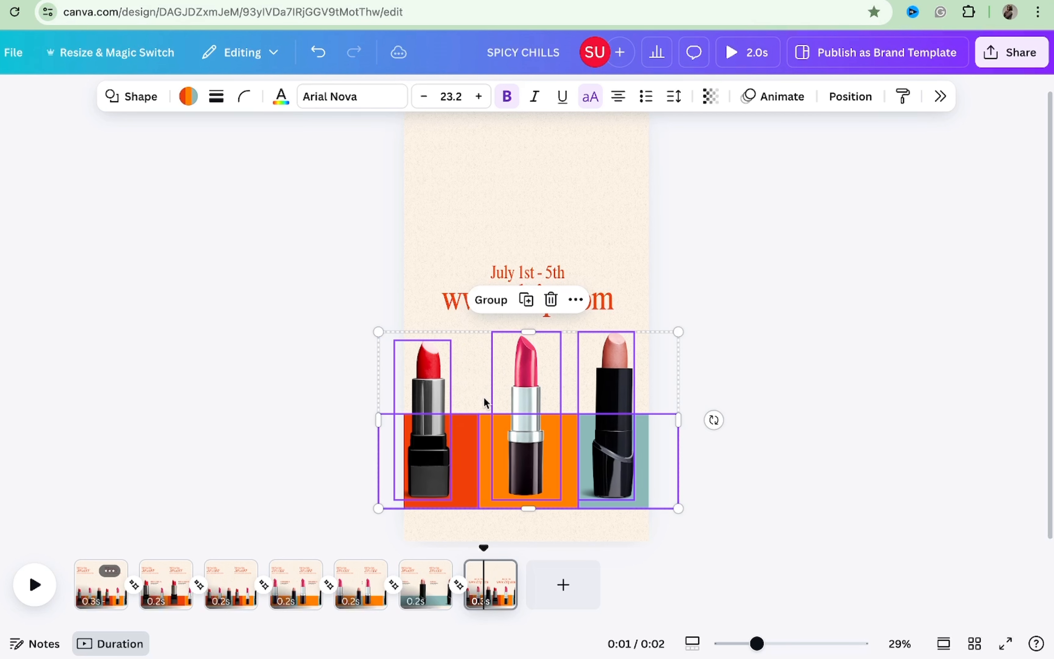
drag(511, 417, 519, 417)
click(692, 271)
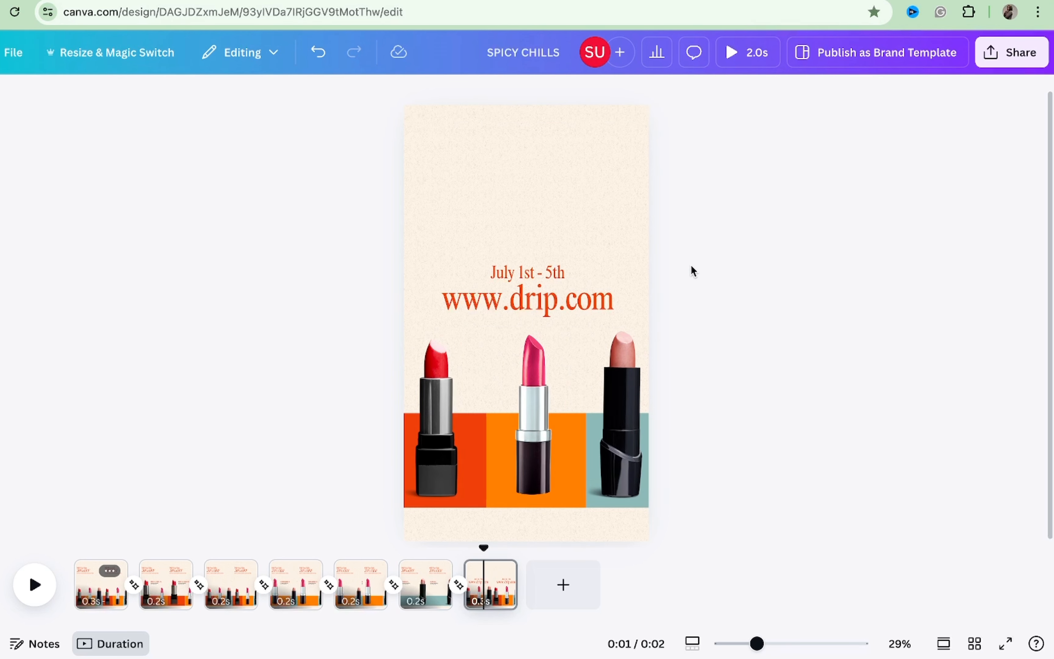
Step: Try to lengthen the Match & Move transitions after the first and second pages beyond 0.25 seconds
click(134, 586)
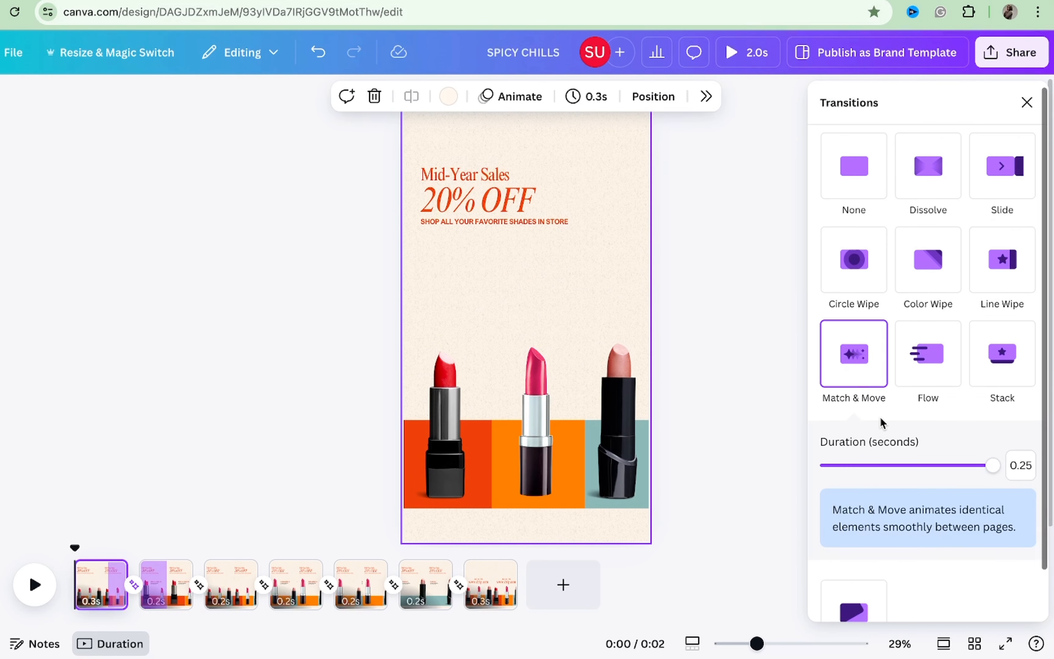
scroll(922, 415, down, 2)
drag(993, 408, 1036, 410)
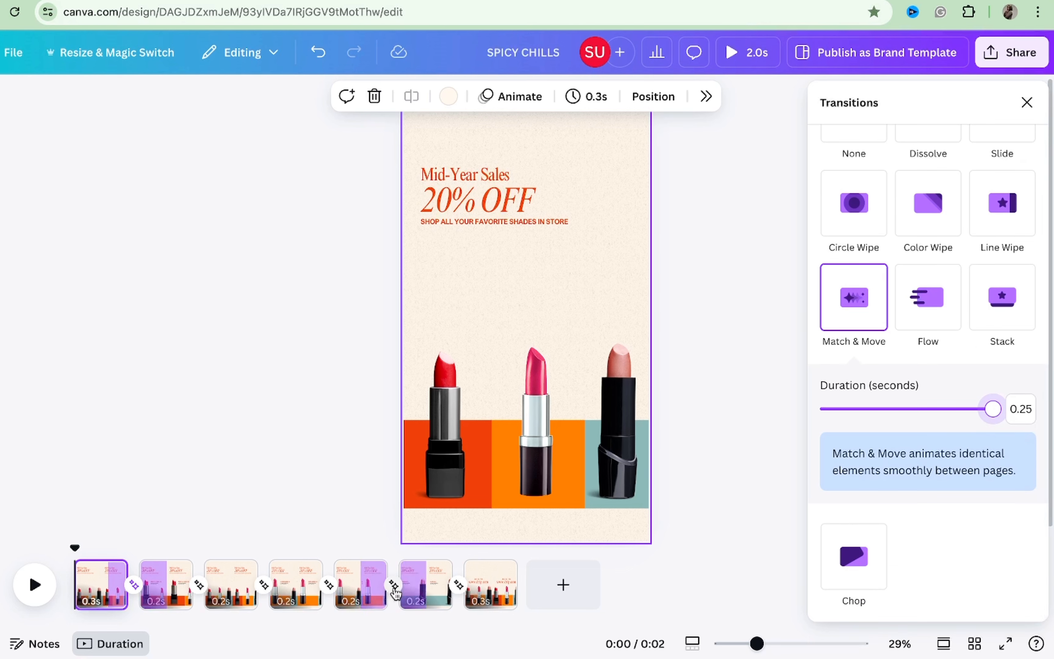
click(160, 593)
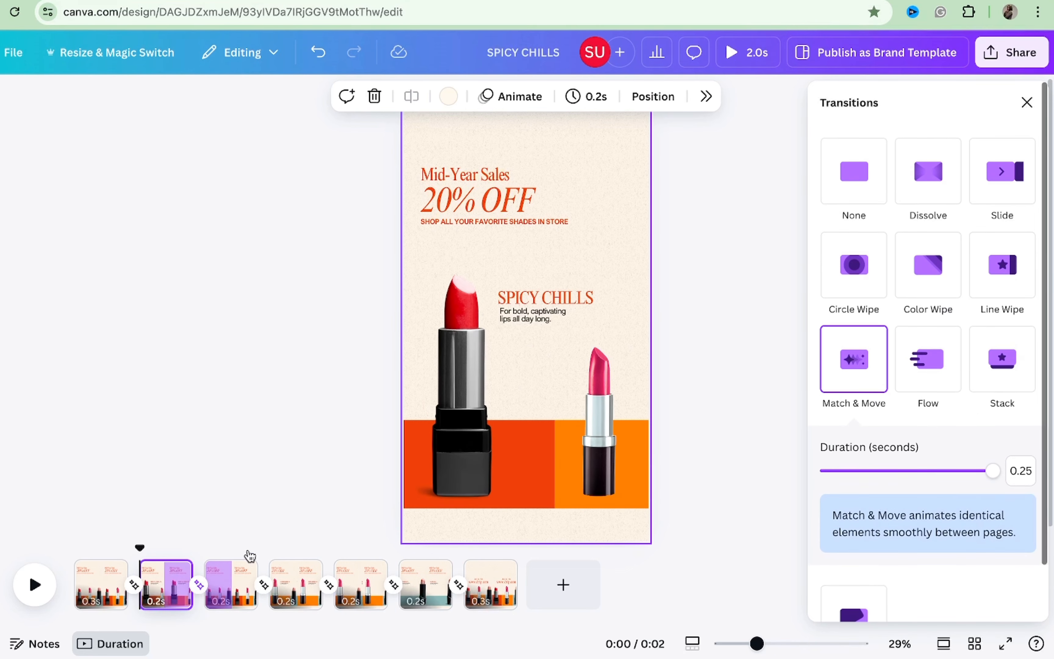
scroll(916, 374, down, 2)
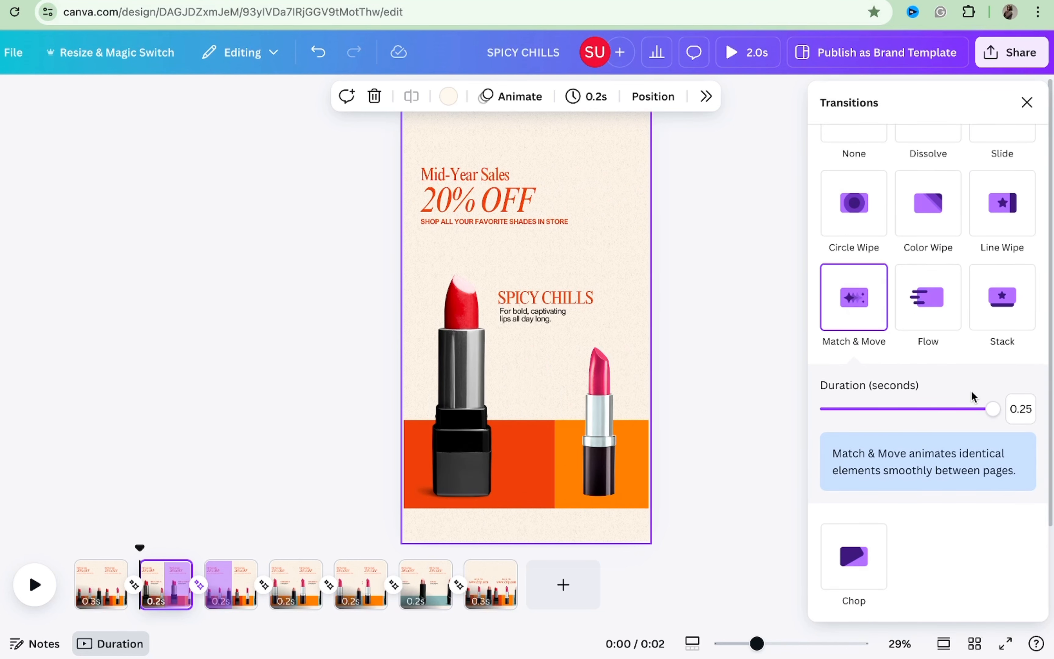
drag(993, 409, 1049, 365)
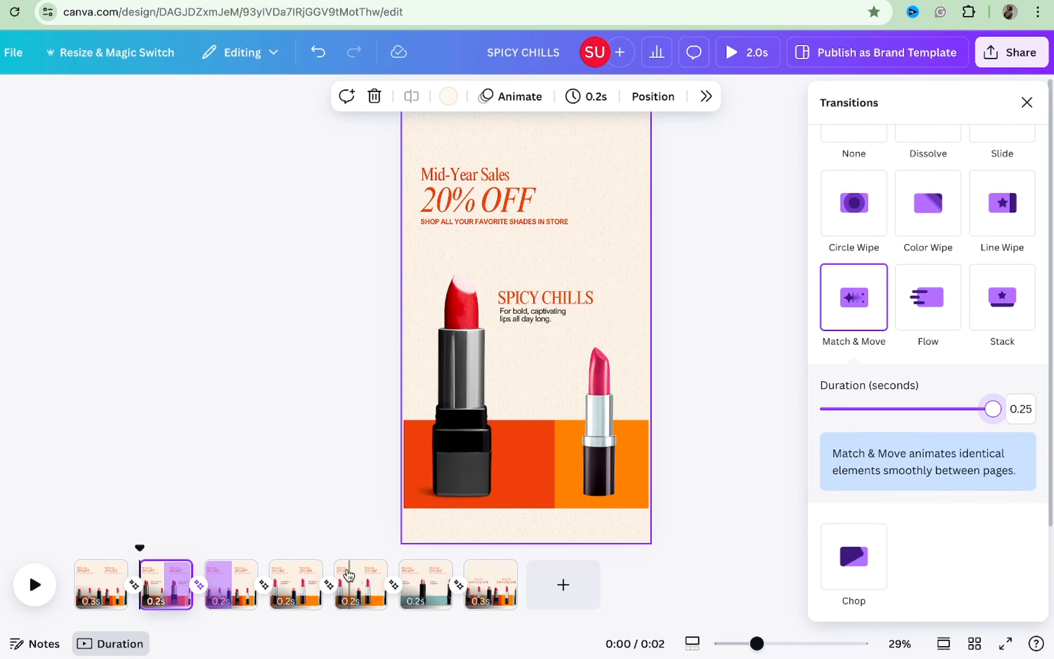
Step: Check the Match & Move duration of the remaining page transitions through to the last page
click(231, 584)
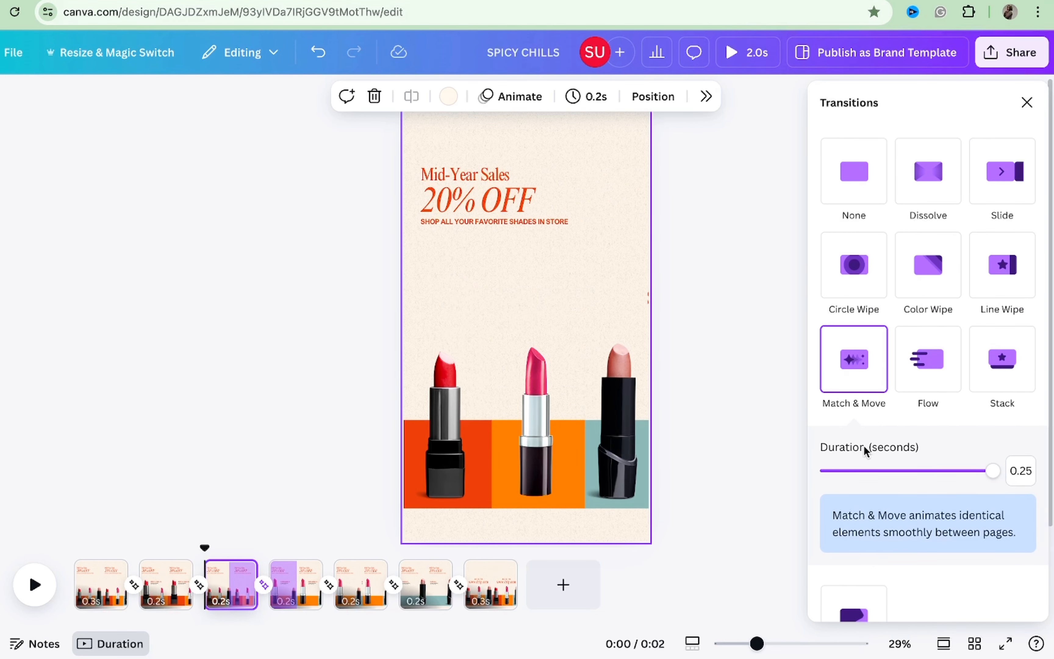
scroll(868, 503, down, 2)
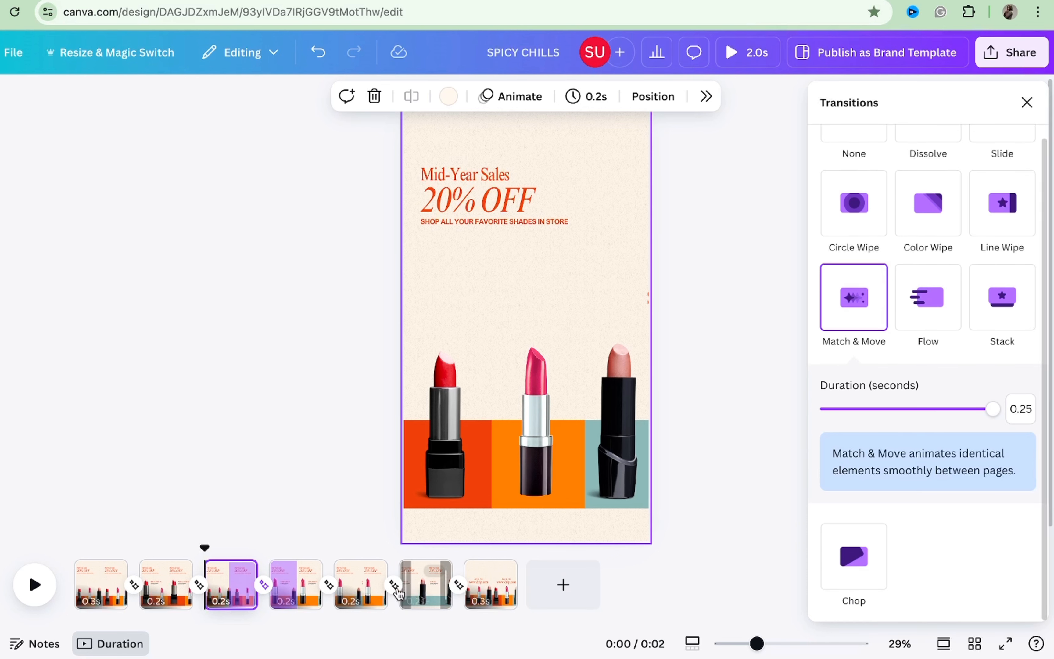
click(328, 585)
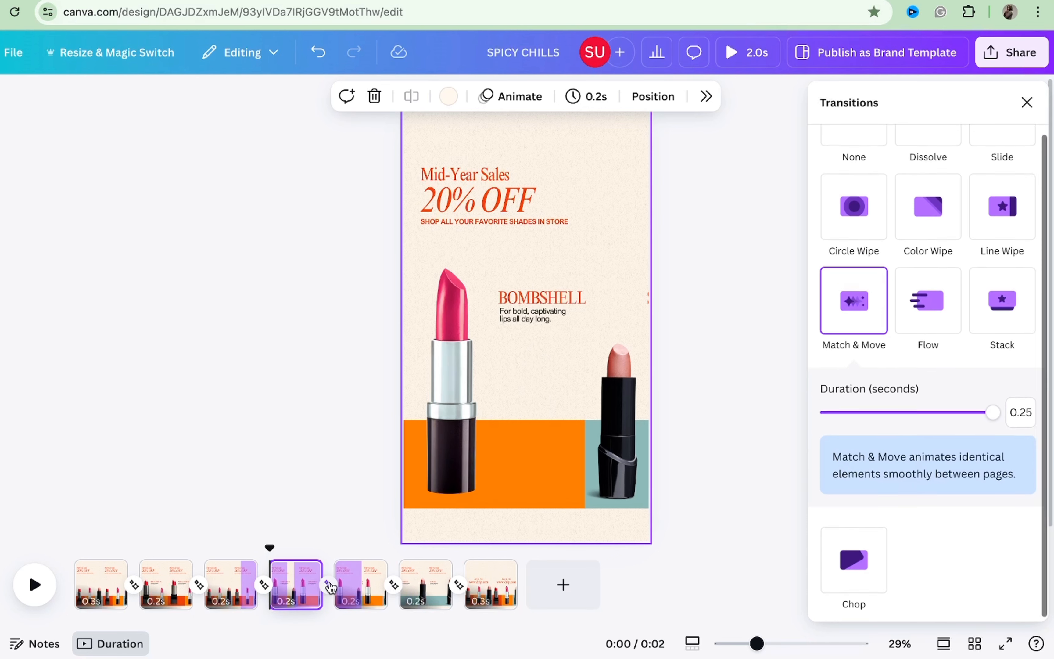
click(394, 584)
click(458, 585)
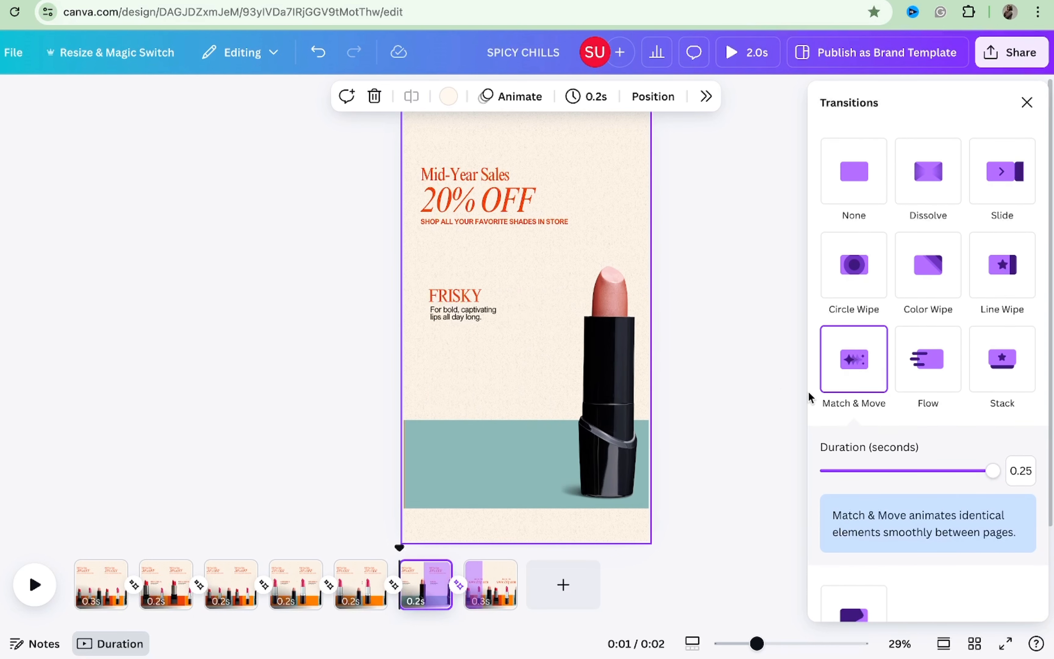
Step: Turn off applying the timing to all pages and set the first page's timing to 0.7 s
click(100, 583)
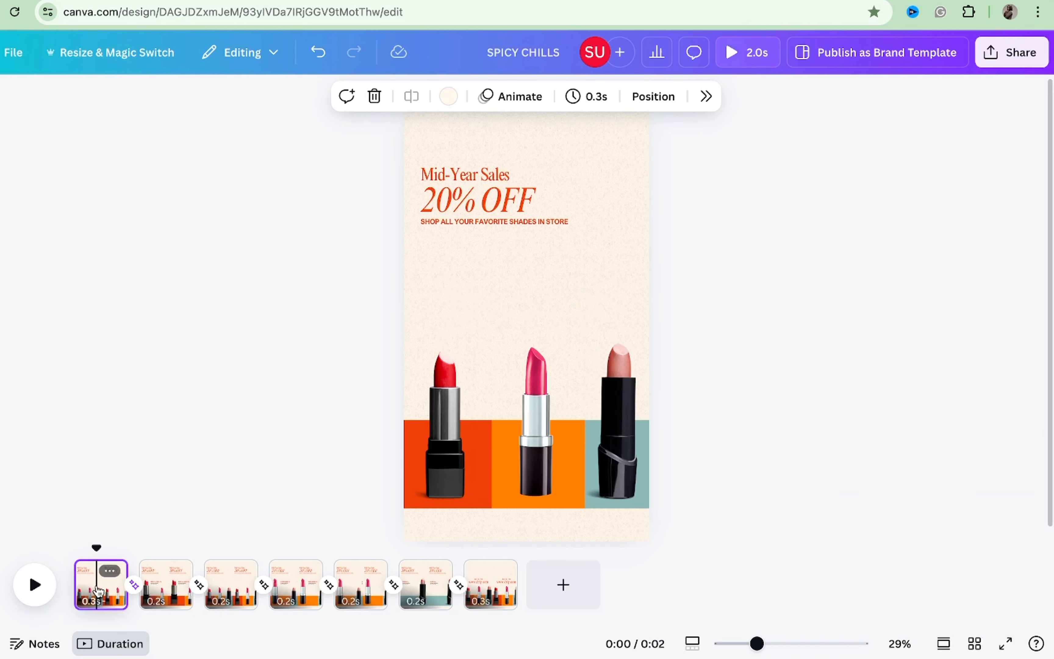
click(609, 96)
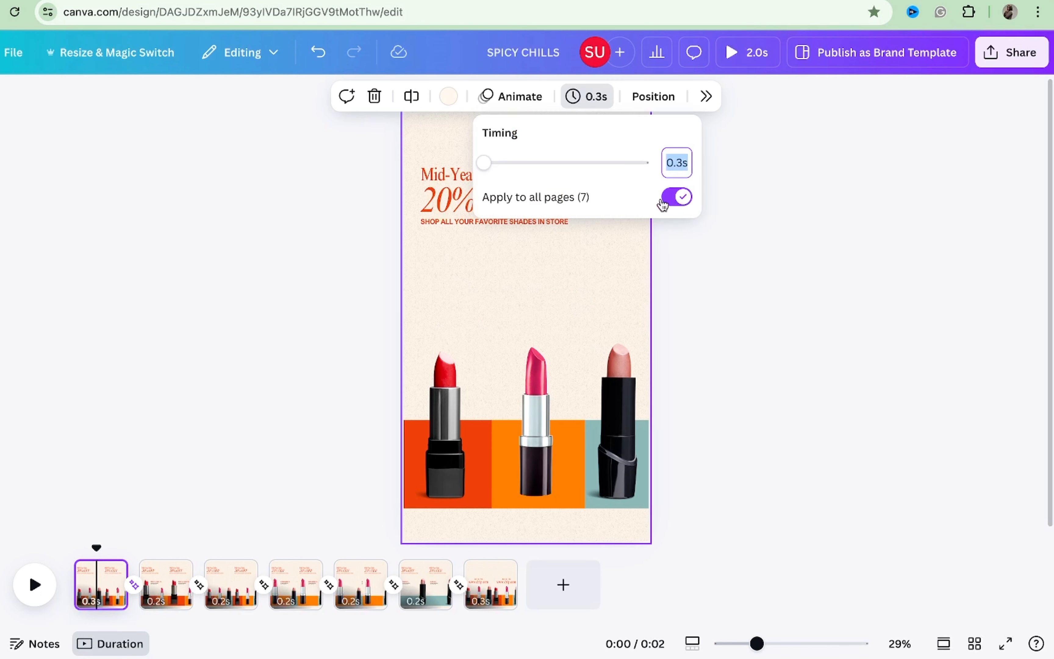
click(677, 198)
click(685, 156)
click(684, 160)
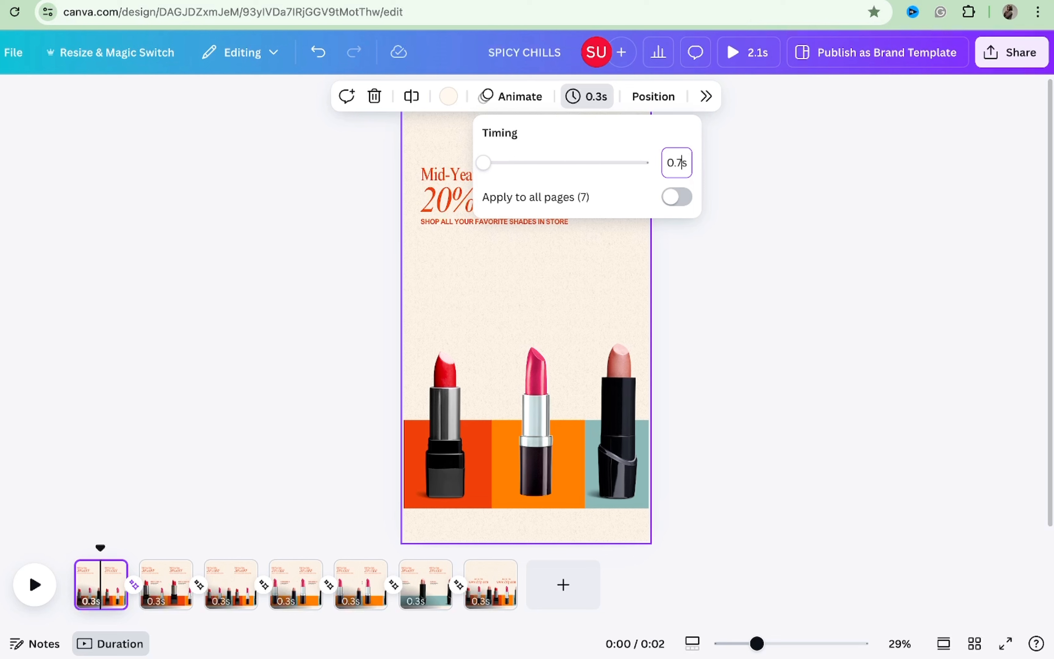
key(Return)
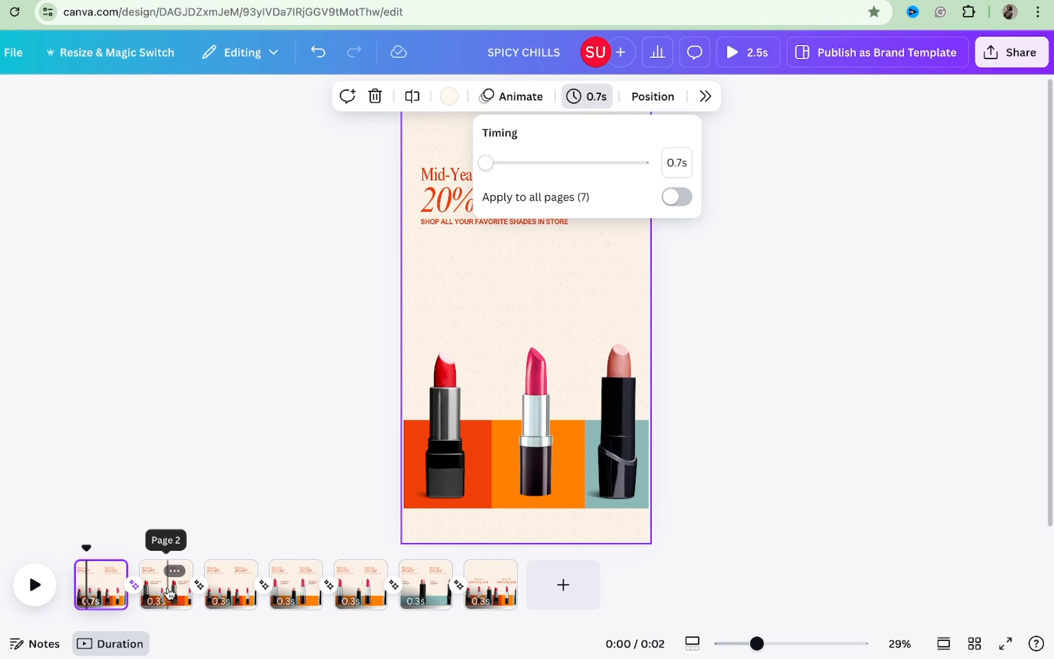
Step: Set the second page's timing to 0.6 s and apply it to all seven pages
click(170, 594)
click(570, 96)
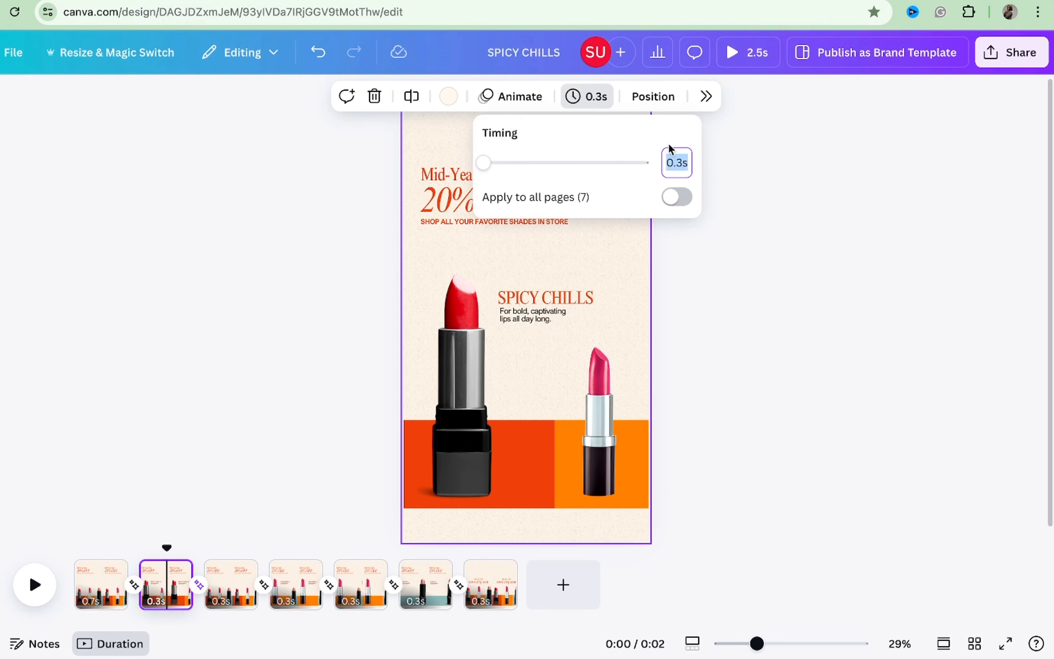
click(680, 161)
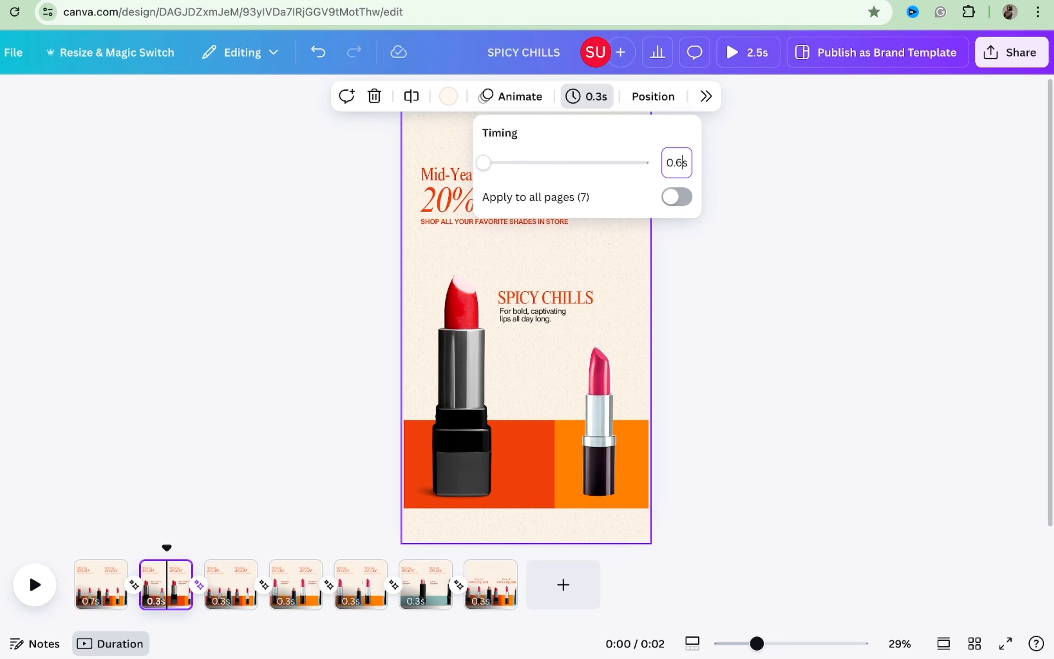
click(681, 202)
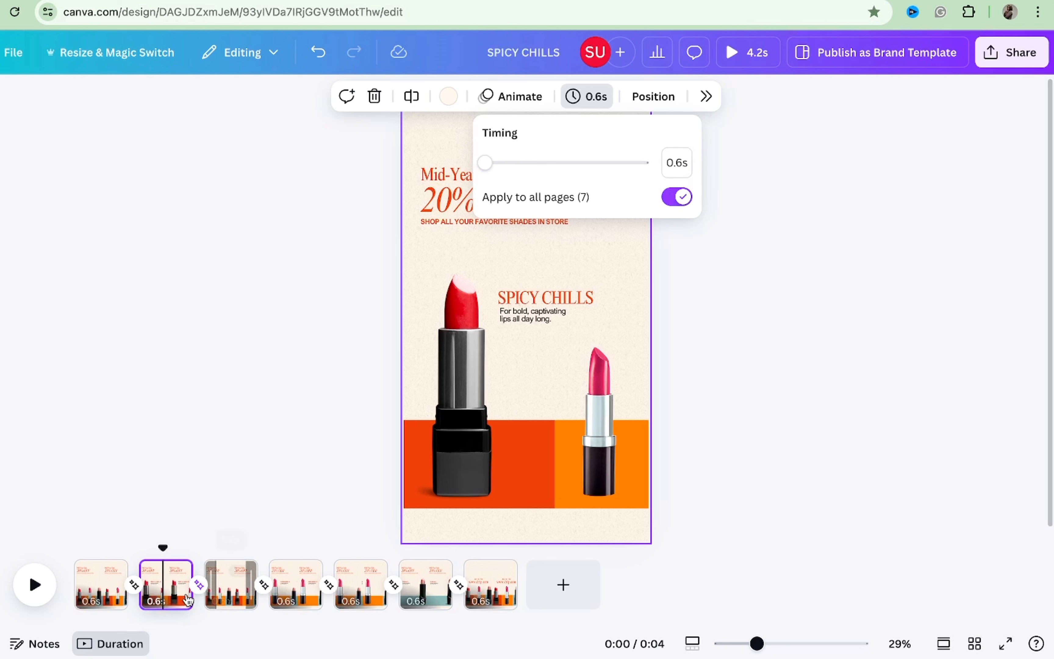
Step: Try to set the first page's timing to 0.7 s, and undo the timing change
click(100, 586)
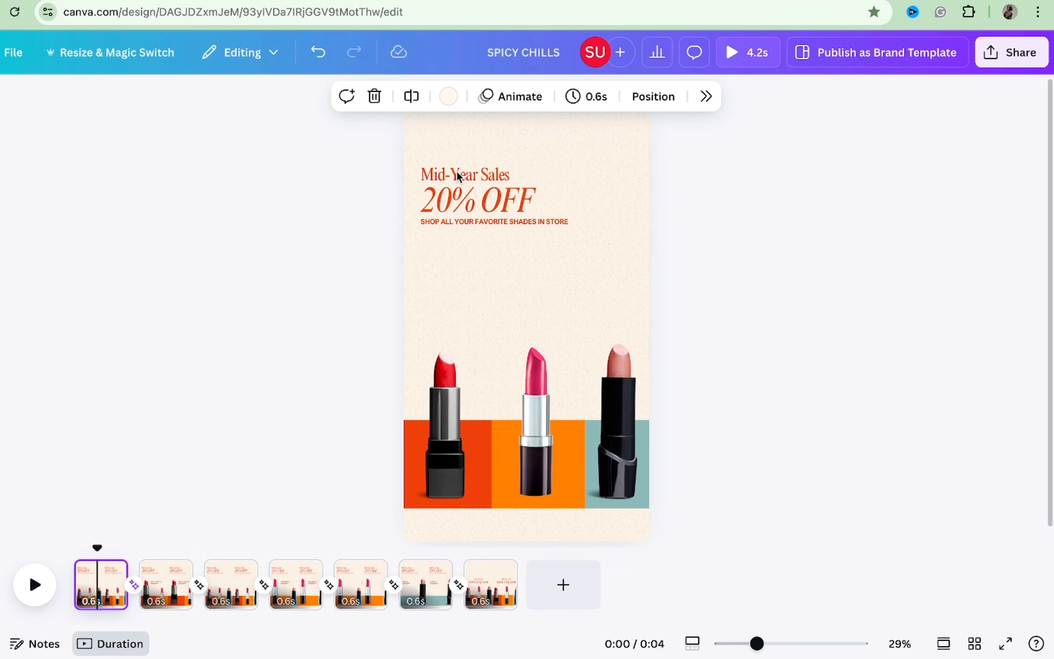
click(587, 100)
click(680, 162)
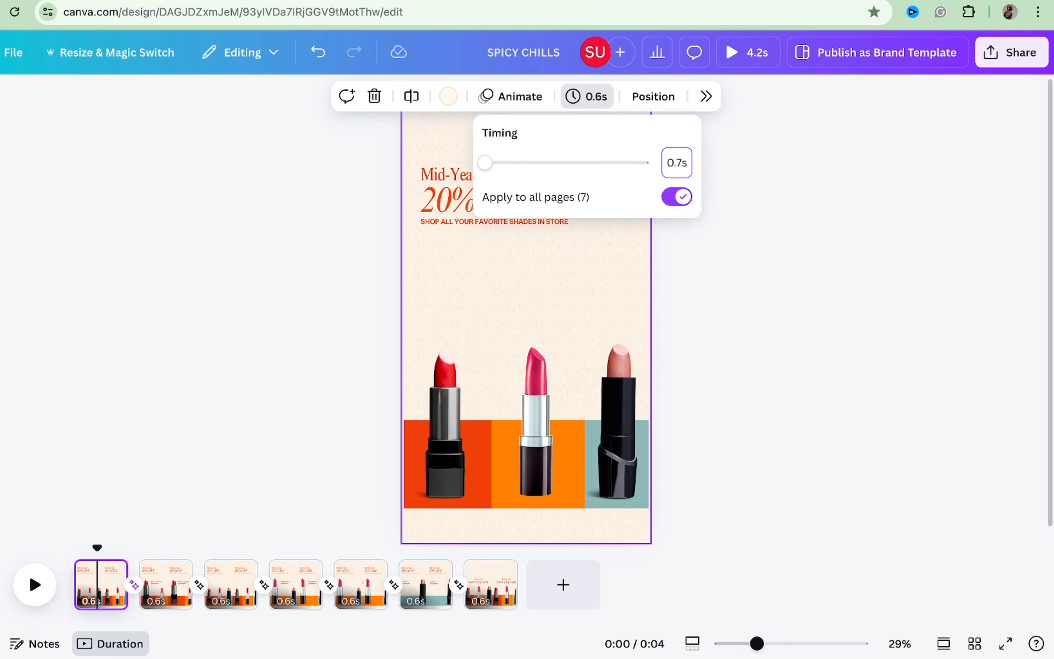
click(674, 198)
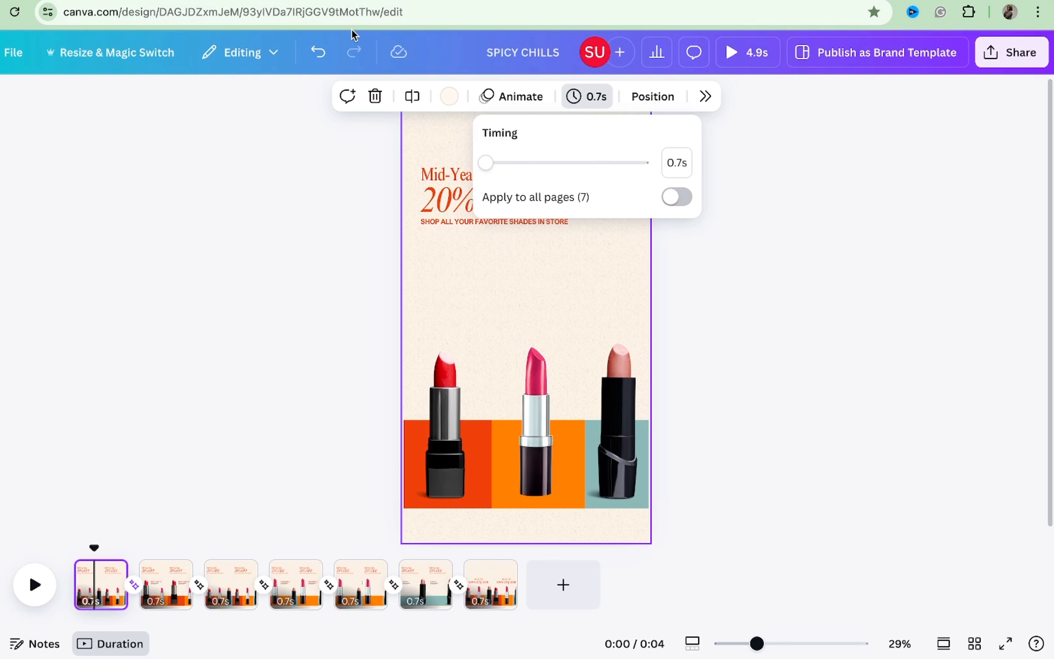
click(321, 54)
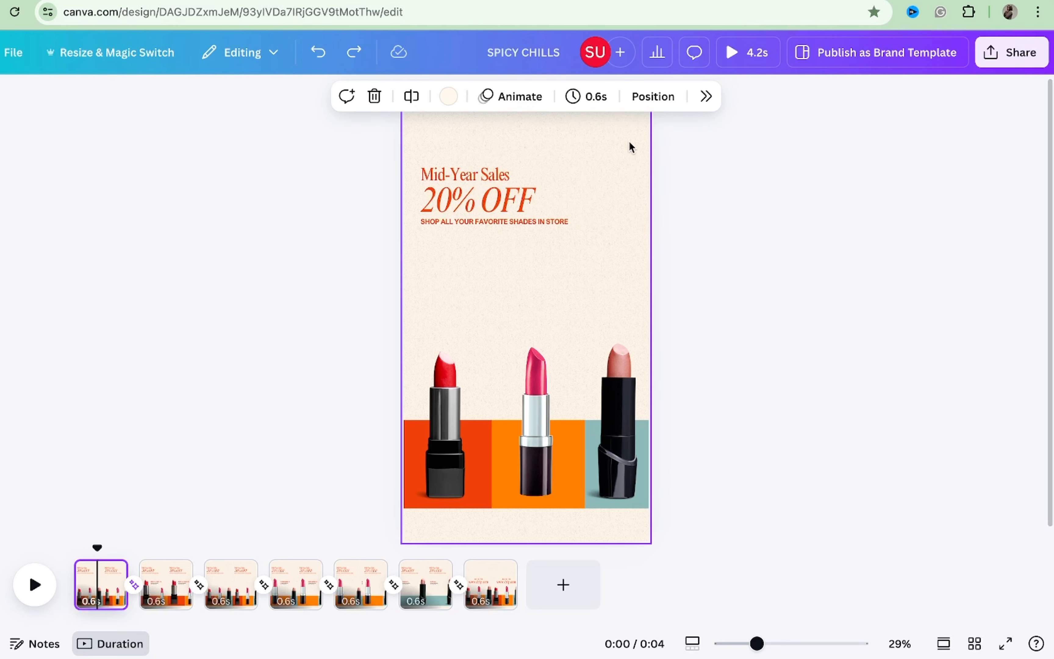
Step: Set the timing of only the first and last pages to 0.7 s each
click(588, 96)
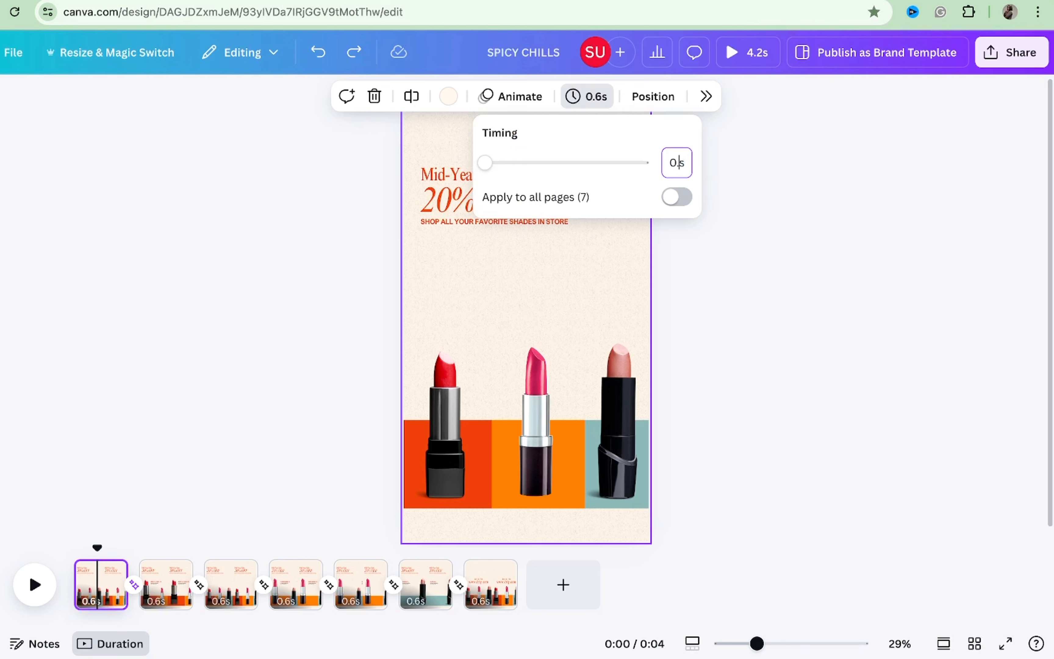
key(Return)
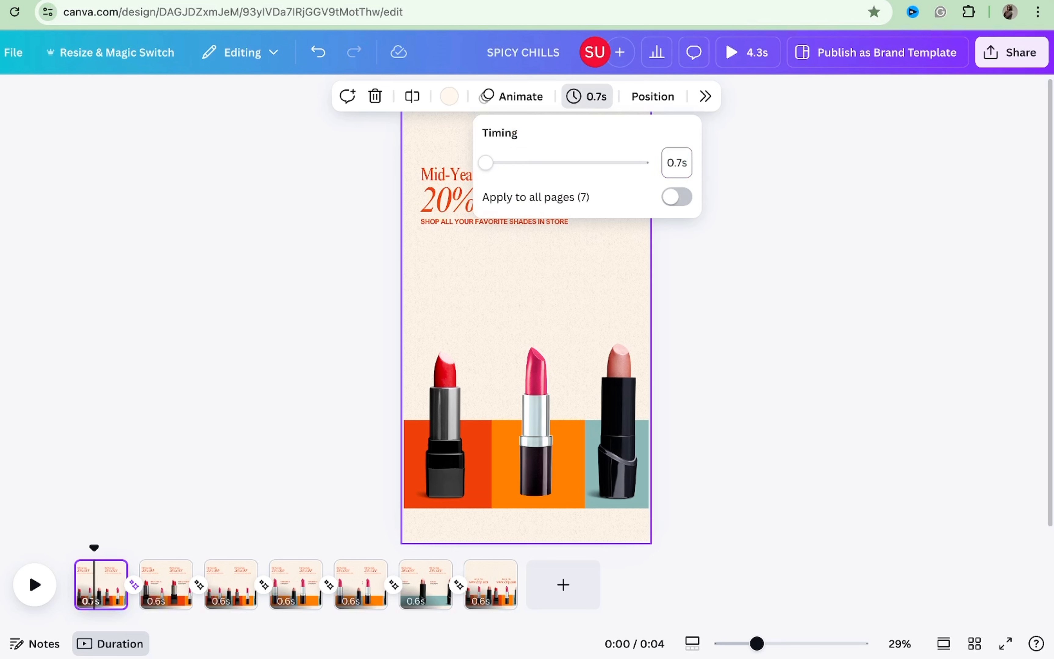
click(492, 600)
click(585, 97)
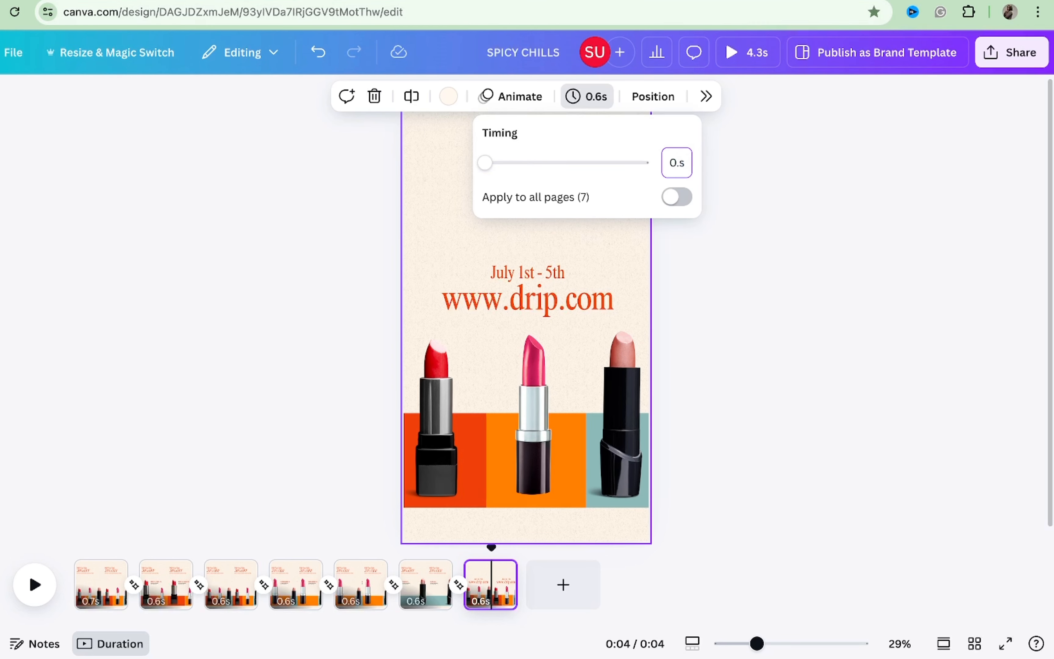
text(7)
key(Return)
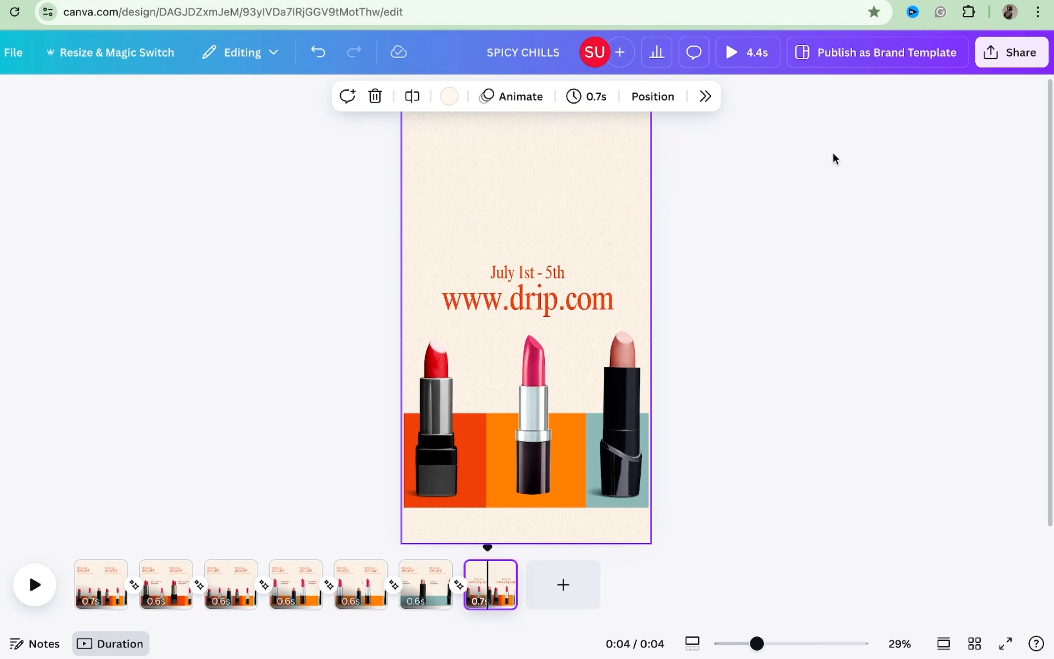
Step: Preview the full ad and move the date and website texts slightly higher on the last page
click(757, 64)
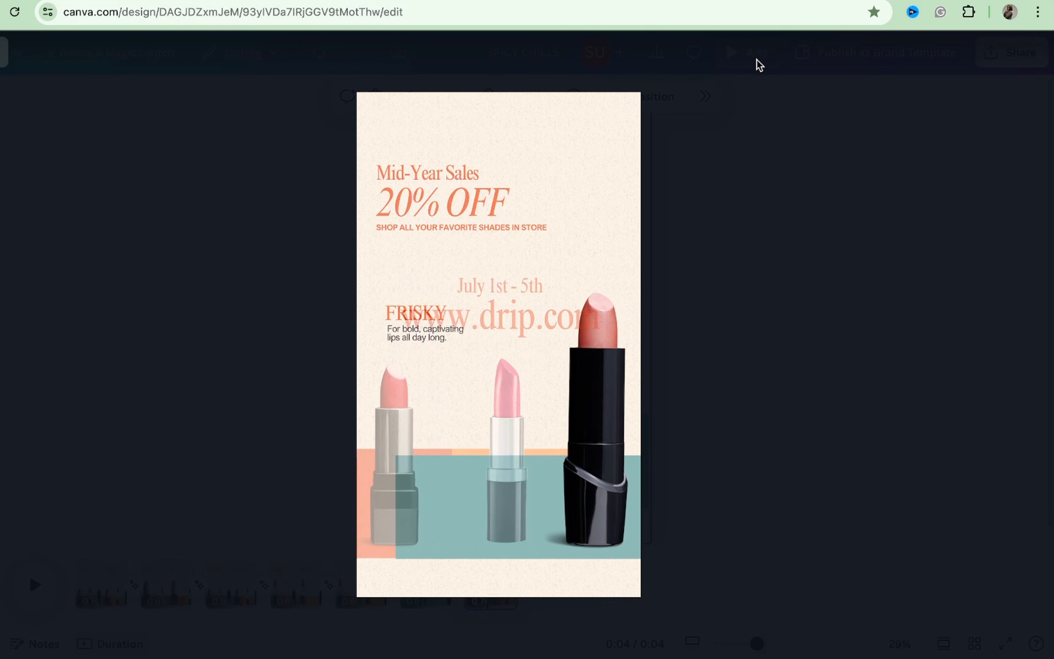
click(759, 65)
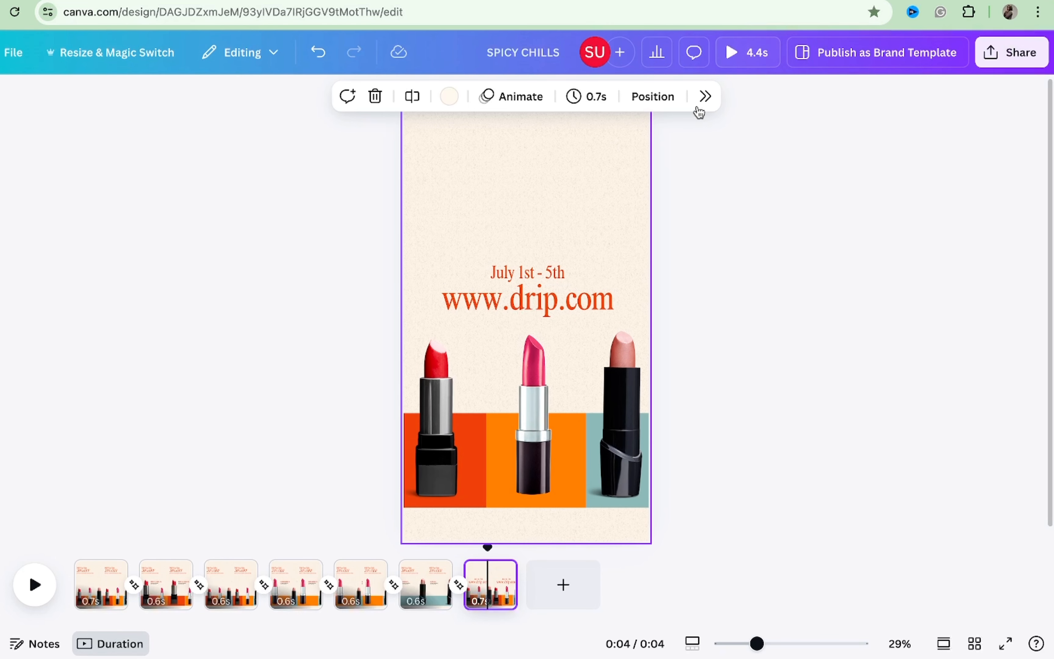
drag(421, 204, 549, 277)
click(736, 260)
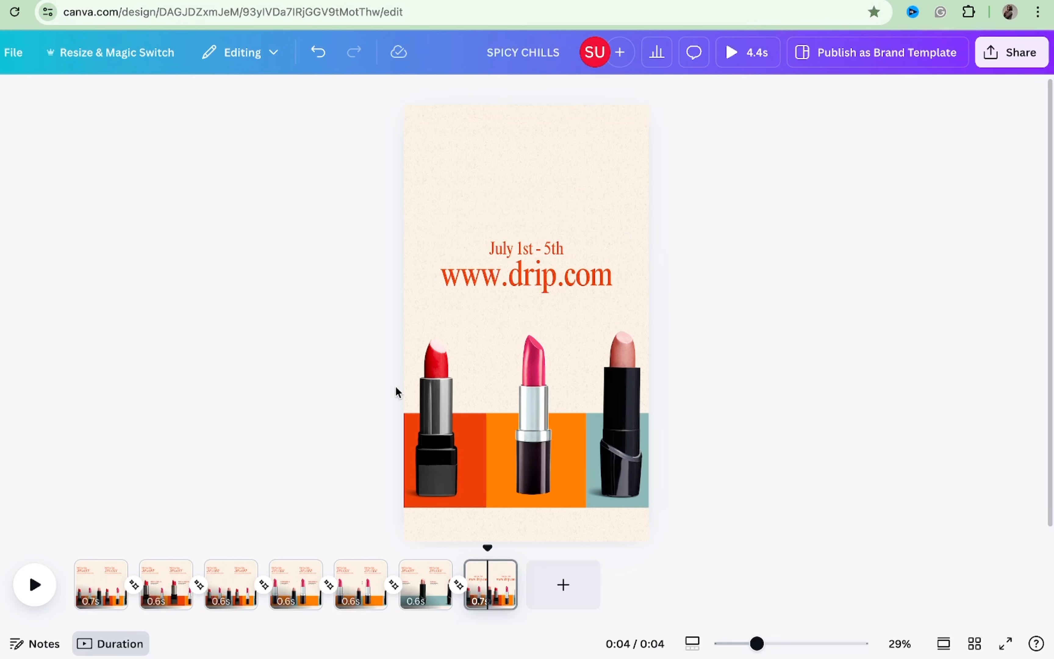
Step: Raise the three lipsticks with their blocks on the last page and move the centred date and website texts up to clear them
drag(349, 383, 675, 460)
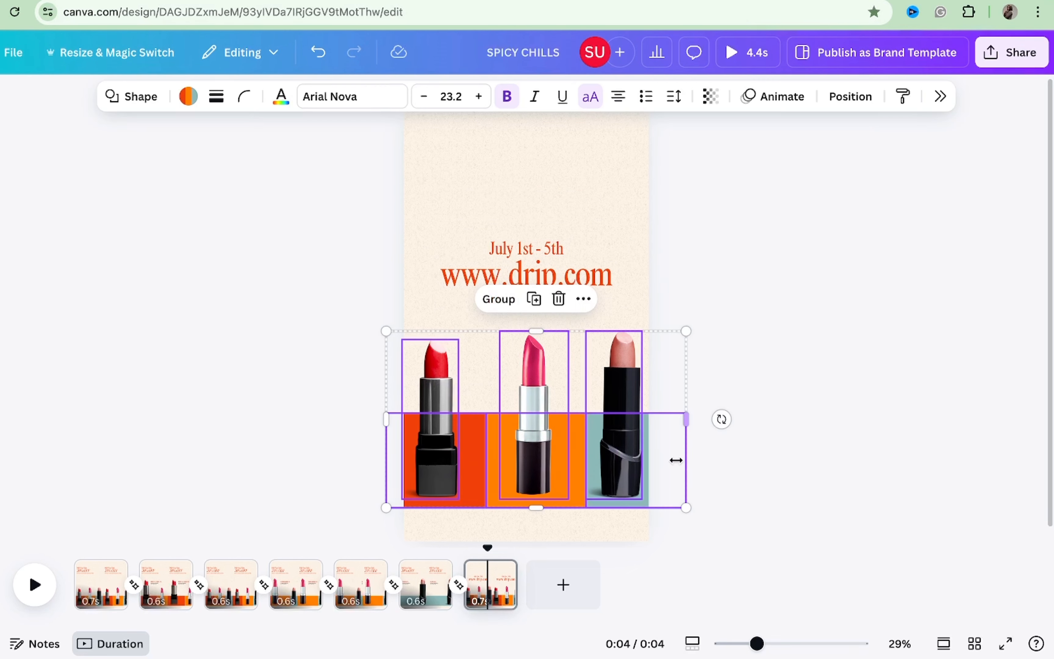
drag(578, 444, 573, 395)
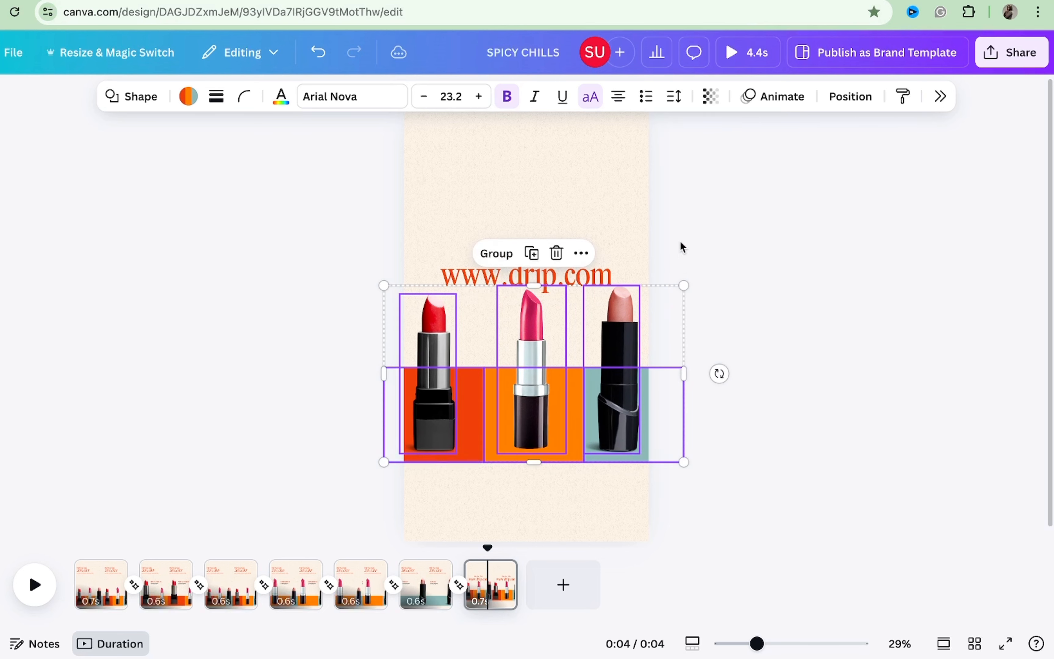
click(682, 241)
mouse_move(526, 245)
mouse_down()
mouse_move(546, 272)
mouse_move(546, 247)
mouse_up()
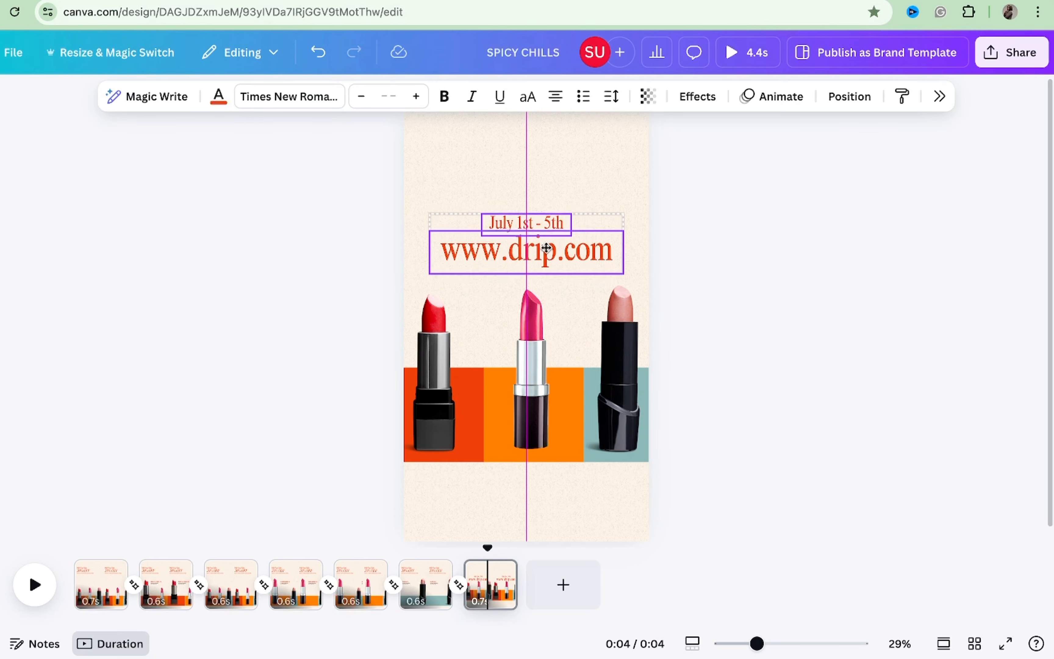